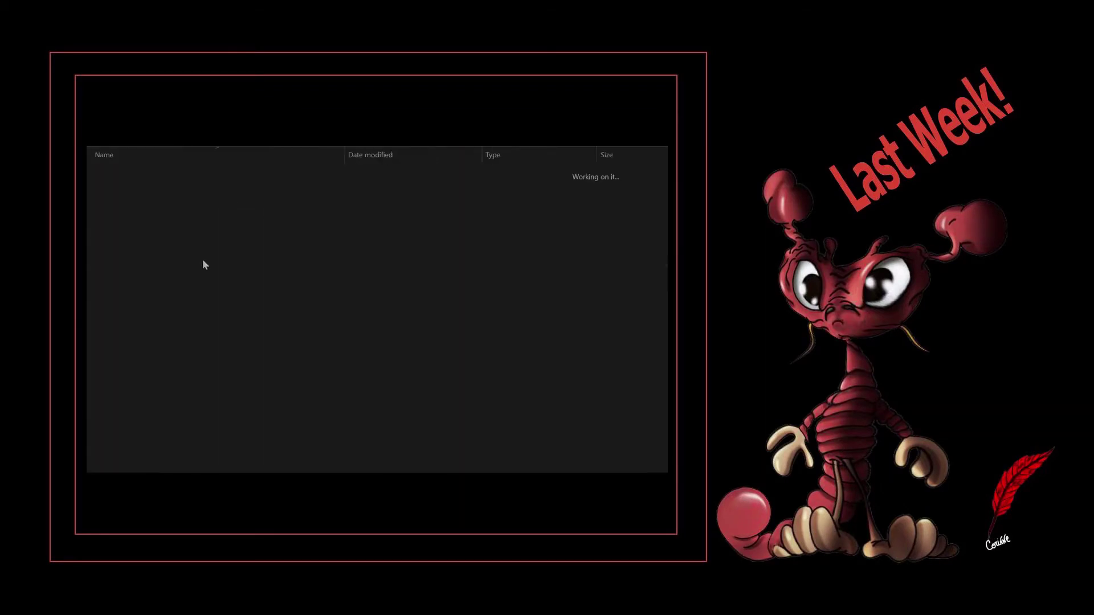
Step: Paste the Krita_4_Extras bundle files into the resources folder
{"action": "double_click", "coordinate": [234, 210]}
{"action": "right_click", "coordinate": [236, 298]}
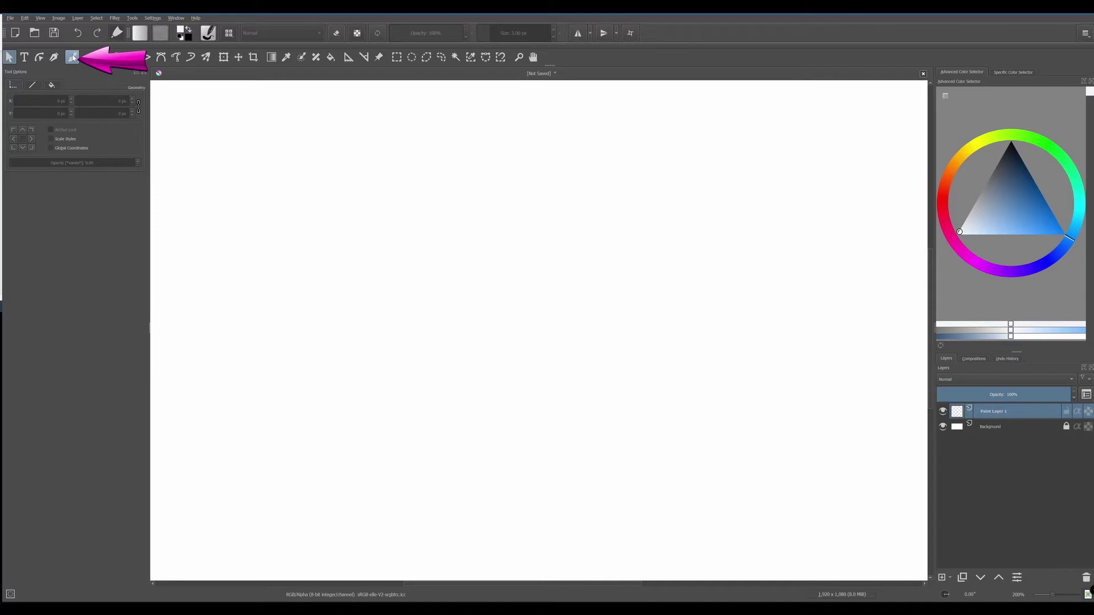
Step: Activate the Freehand Brush tool and bring up the brush preset library
{"action": "left_click", "coordinate": [73, 58]}
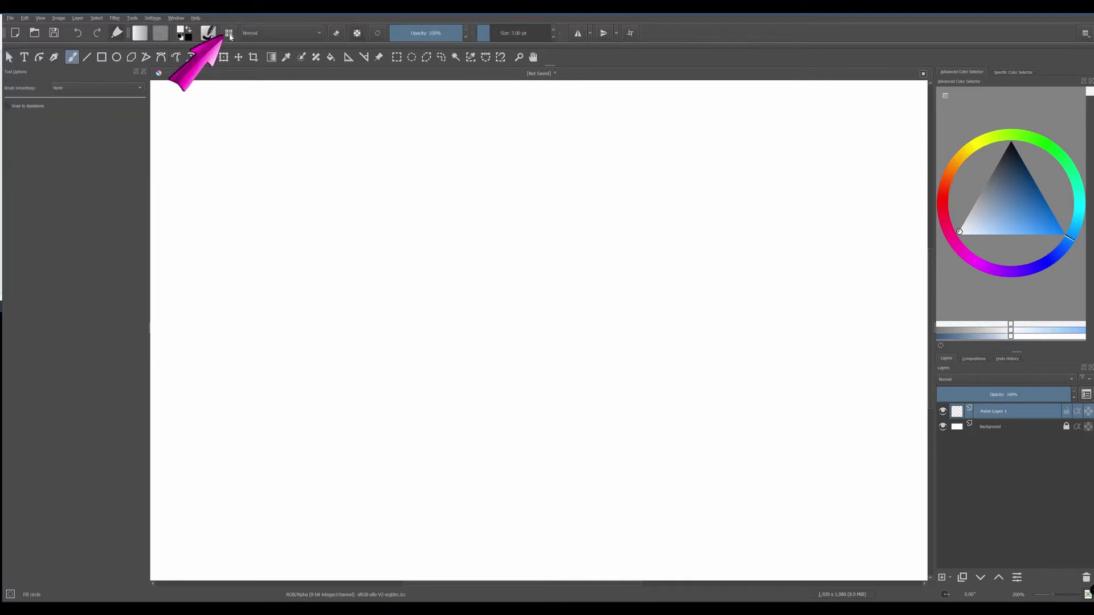
{"action": "left_click", "coordinate": [229, 33]}
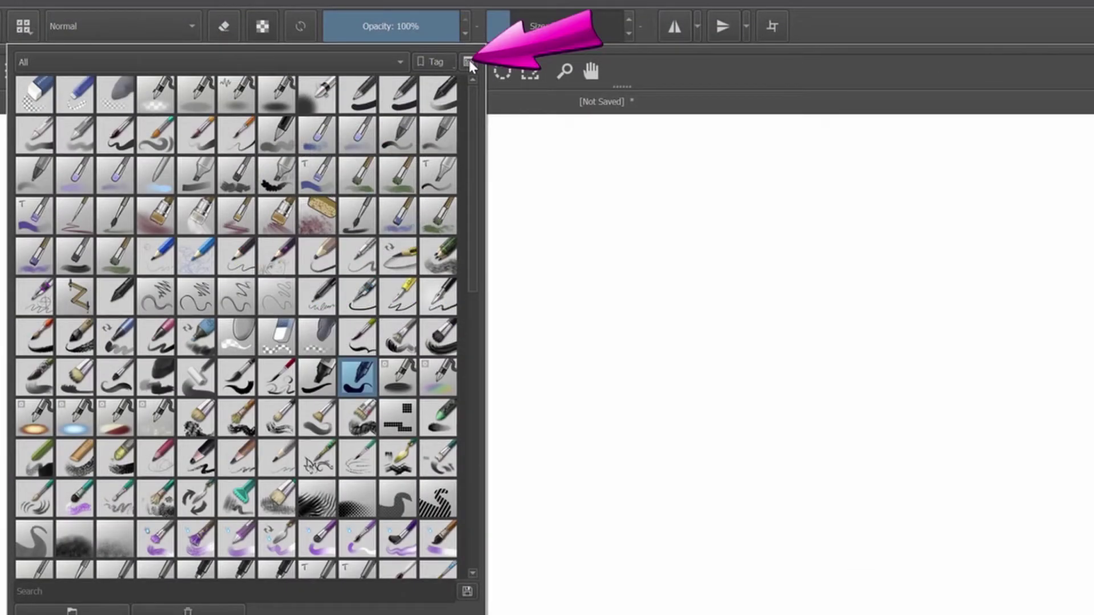
Step: Switch the preset library to the Details view with names and small icons, tuning Icon Size
{"action": "left_click", "coordinate": [468, 62]}
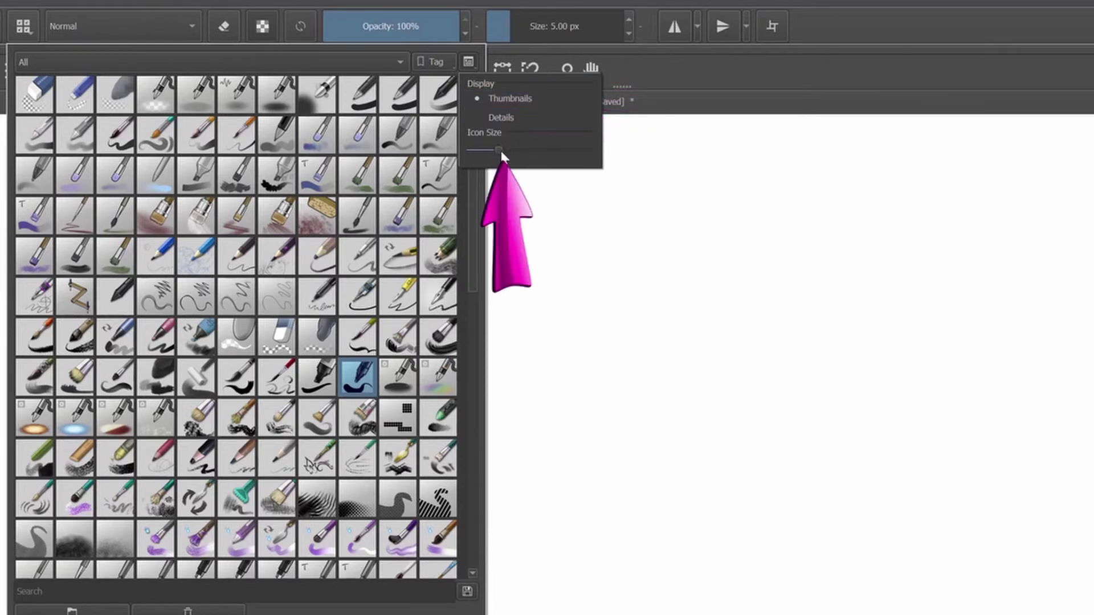
{"action": "mouse_move", "coordinate": [499, 150]}
{"action": "left_mouse_down"}
{"action": "mouse_move", "coordinate": [583, 152]}
{"action": "mouse_move", "coordinate": [544, 173]}
{"action": "mouse_move", "coordinate": [496, 173]}
{"action": "left_mouse_up"}
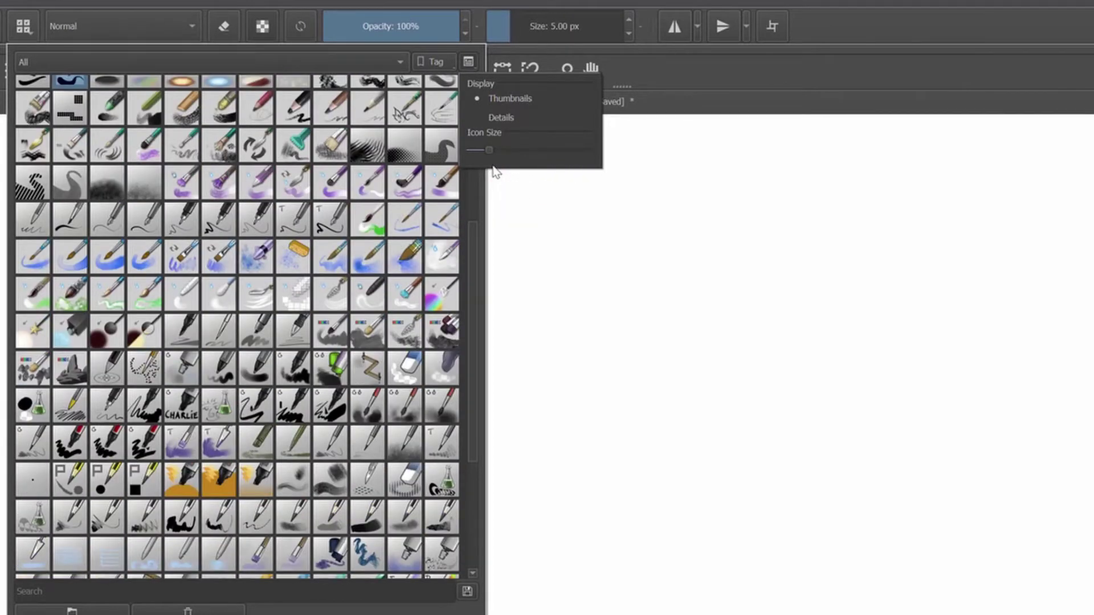
{"action": "left_click", "coordinate": [474, 116]}
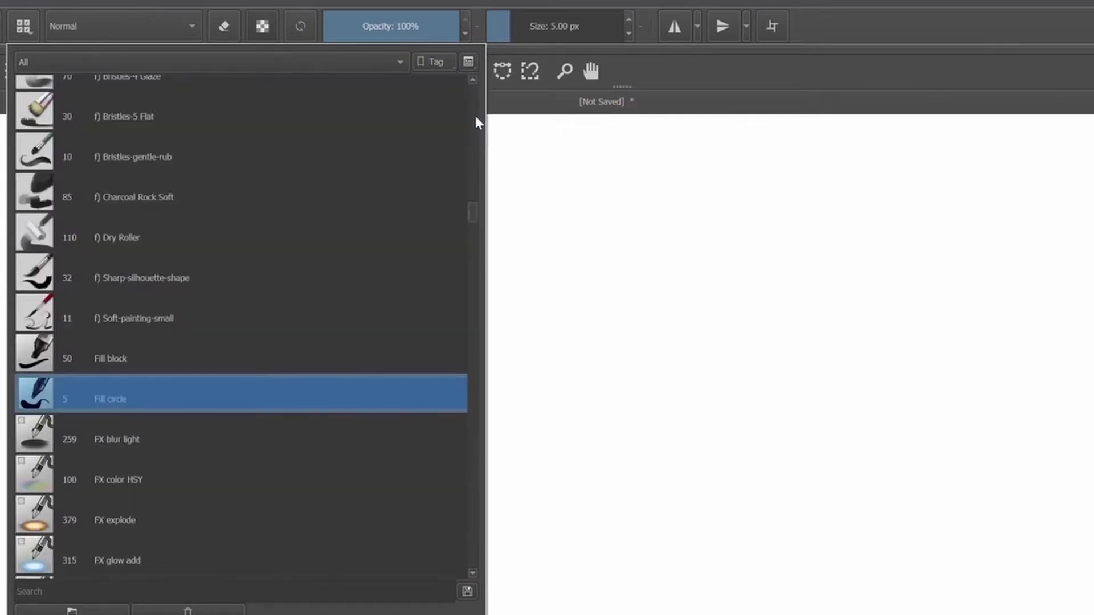
{"action": "left_click", "coordinate": [469, 61]}
{"action": "mouse_move", "coordinate": [494, 151]}
{"action": "left_mouse_down"}
{"action": "mouse_move", "coordinate": [588, 153]}
{"action": "mouse_move", "coordinate": [469, 156]}
{"action": "left_mouse_up"}
{"action": "left_click", "coordinate": [65, 57]}
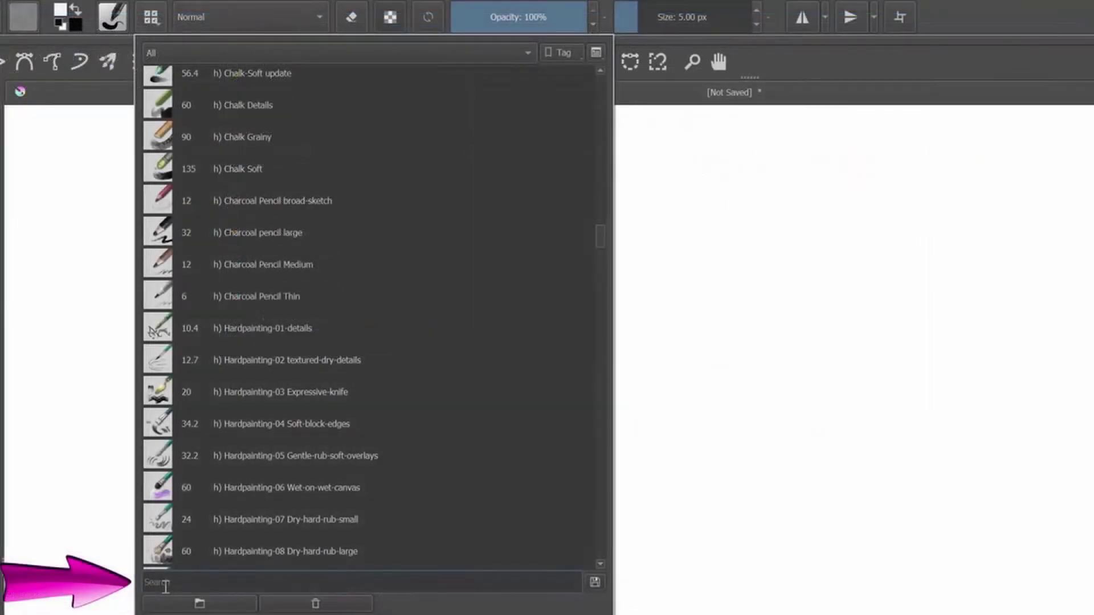
Step: Search the presets for ERASER, then PENCIL, then INK to show only ink brushes
{"action": "type", "text": "ER"}
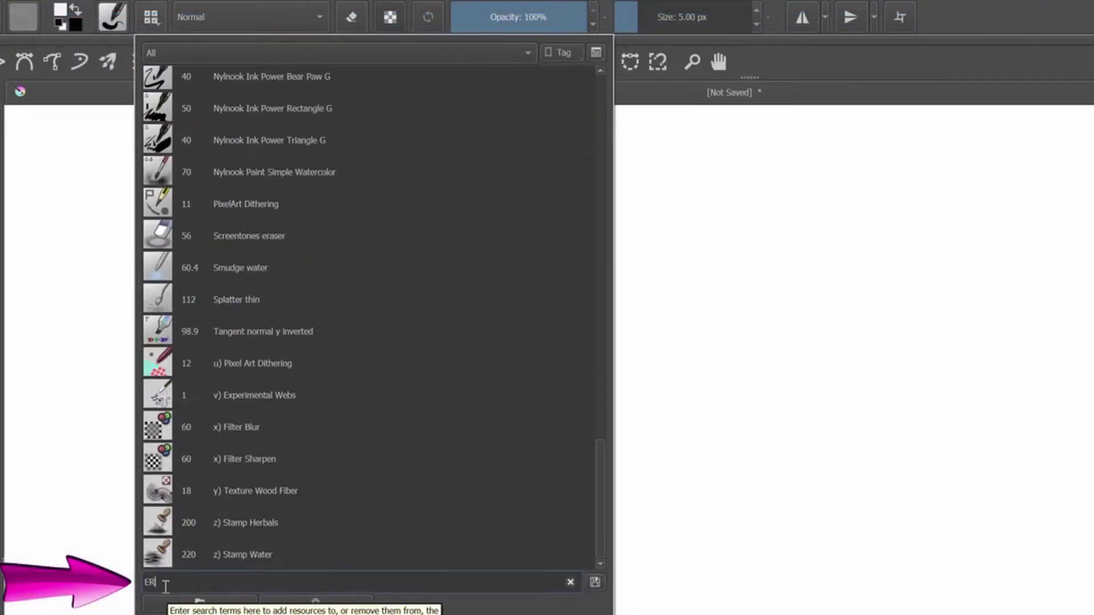
{"action": "type", "text": "ASER"}
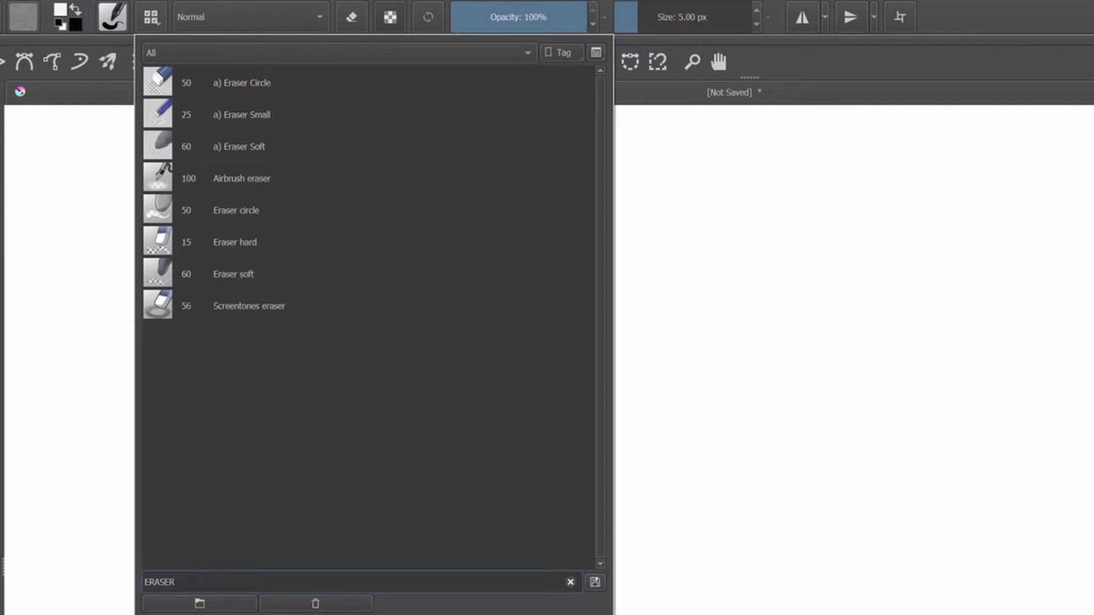
{"action": "key", "text": "BackSpace"}
{"action": "key", "text": "BackSpace"}
{"action": "key", "text": "BackSpace"}
{"action": "key", "text": "BackSpace"}
{"action": "key", "text": "BackSpace"}
{"action": "key", "text": "BackSpace"}
{"action": "type", "text": "PENCIL"}
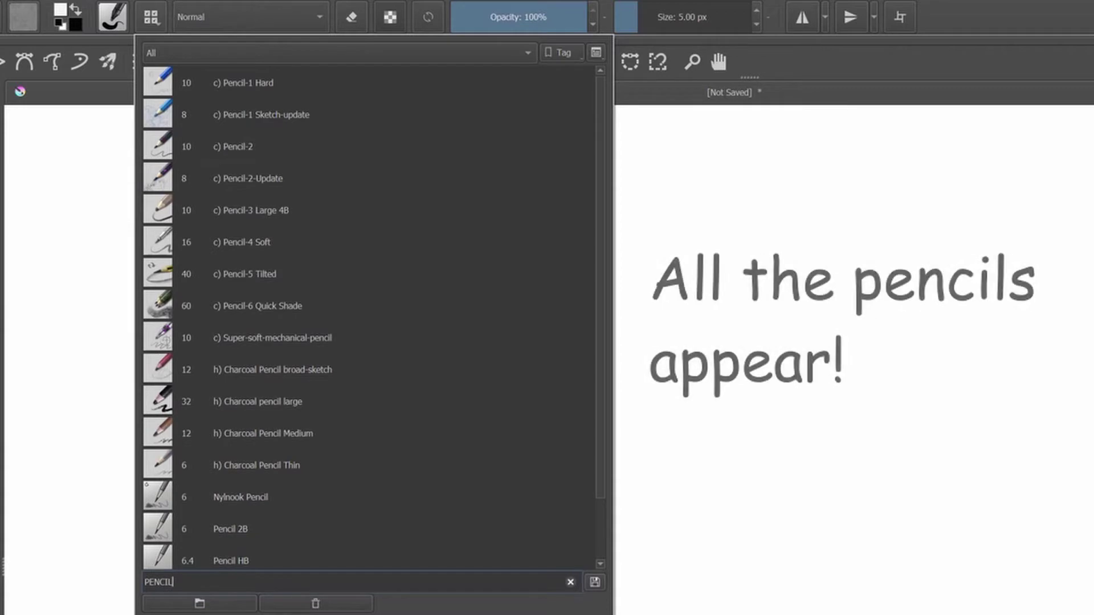
{"action": "mouse_move", "coordinate": [600, 131]}
{"action": "left_mouse_down"}
{"action": "mouse_move", "coordinate": [620, 240]}
{"action": "mouse_move", "coordinate": [607, 120]}
{"action": "left_mouse_up"}
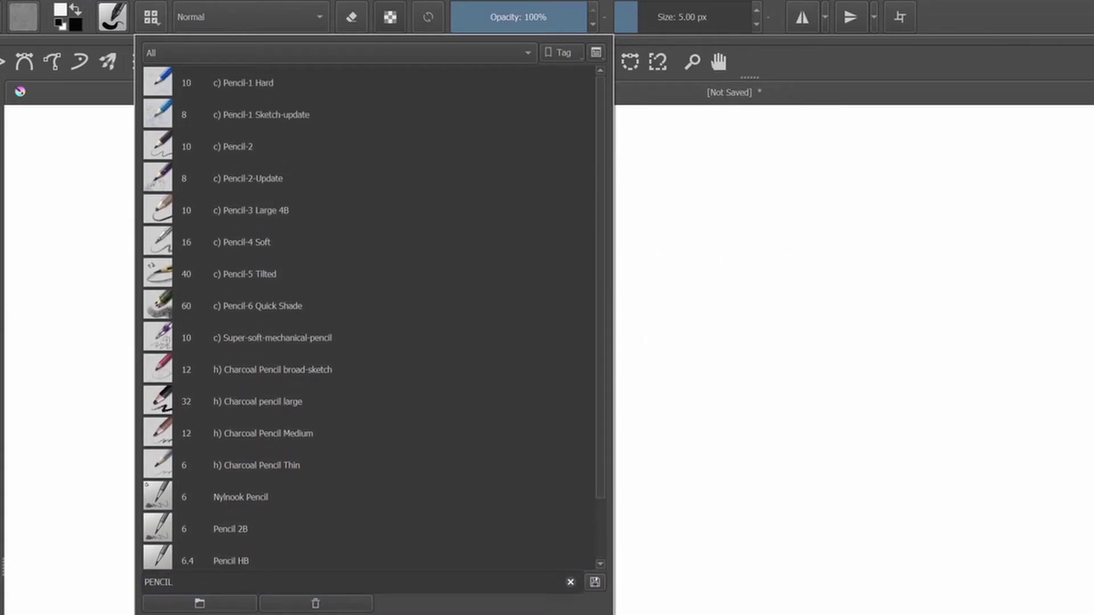
{"action": "double_click", "coordinate": [178, 582]}
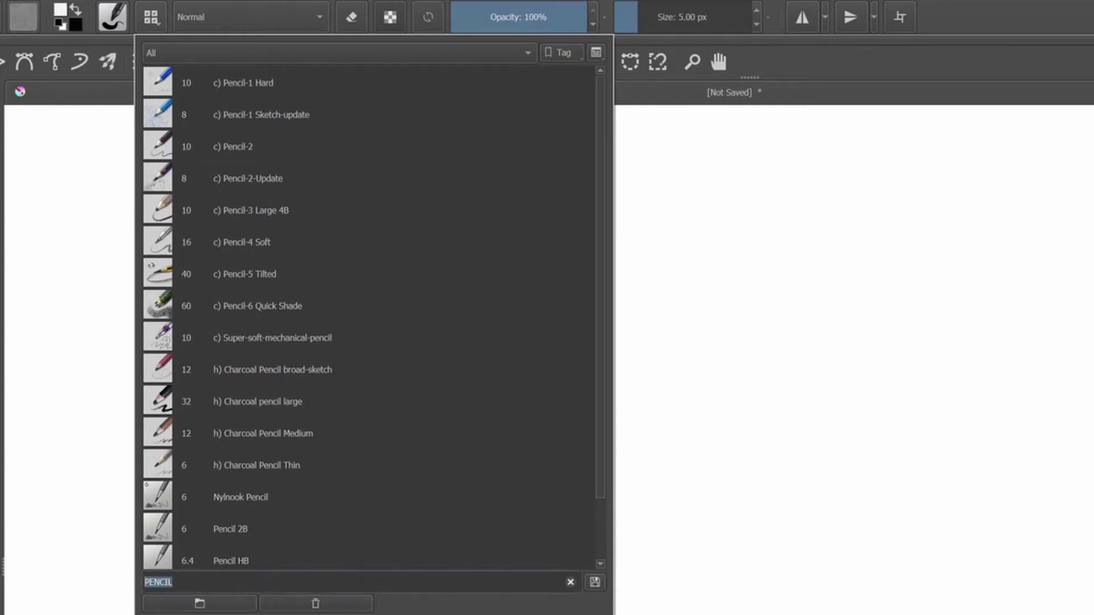
{"action": "type", "text": "INK"}
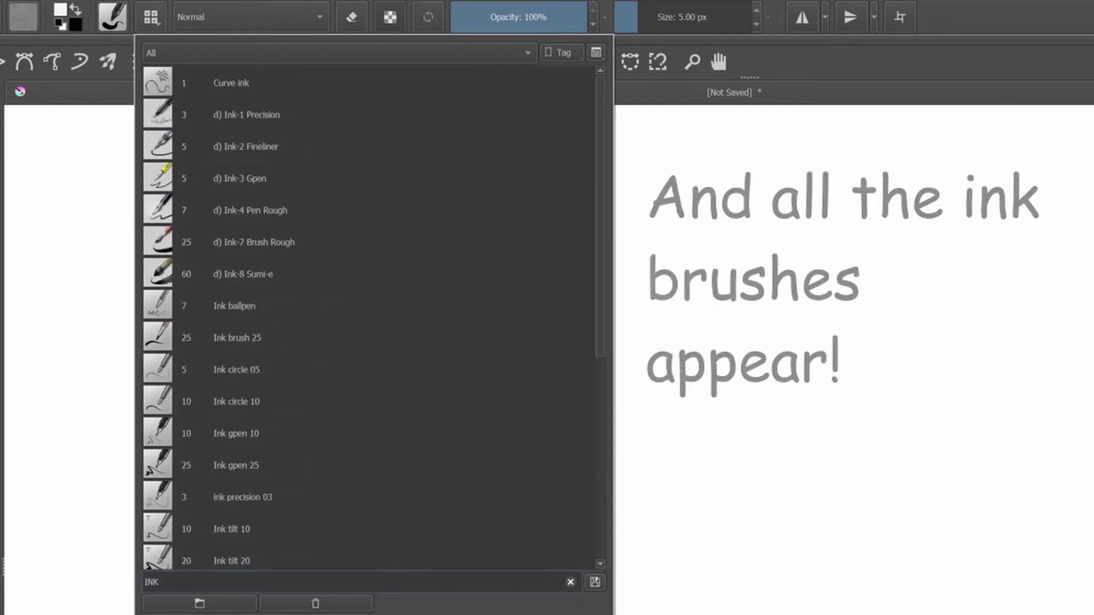
{"action": "mouse_move", "coordinate": [600, 222]}
{"action": "left_mouse_down"}
{"action": "mouse_move", "coordinate": [632, 425]}
{"action": "mouse_move", "coordinate": [608, 211]}
{"action": "left_mouse_up"}
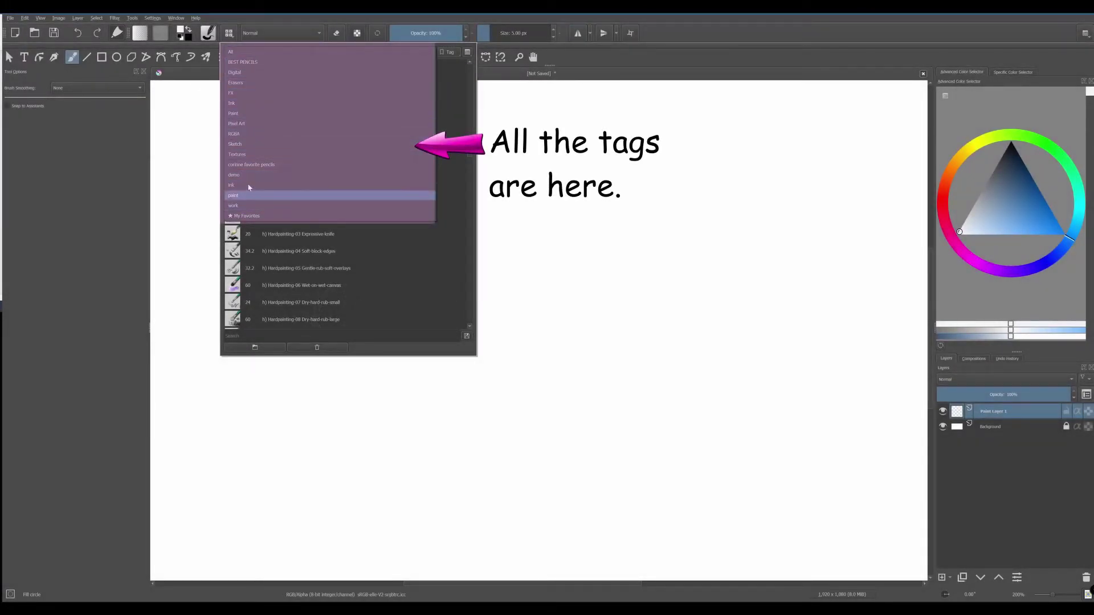
Step: Reset the tag filter to All and start a new tag named BEST PENCILS
{"action": "left_click", "coordinate": [245, 52]}
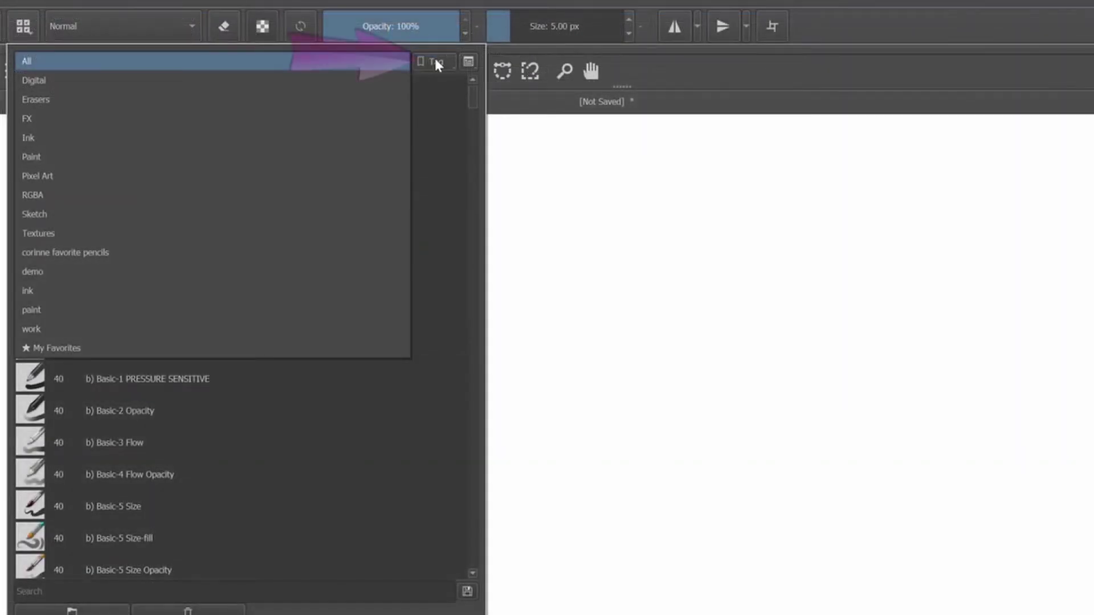
{"action": "left_click", "coordinate": [436, 64]}
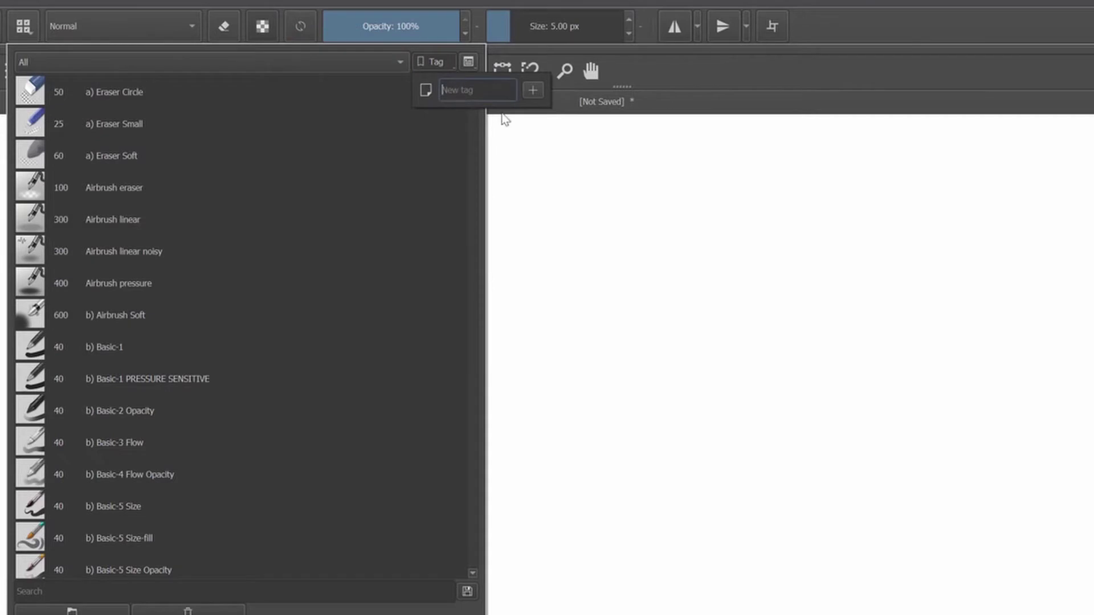
{"action": "type", "text": "BE"}
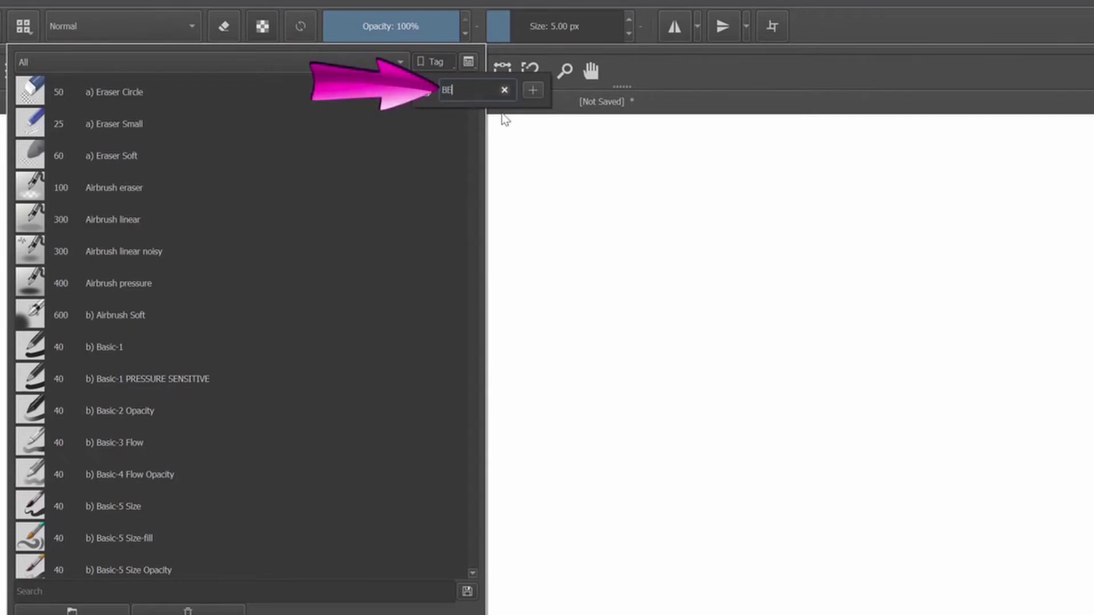
{"action": "type", "text": "ST PENCI"}
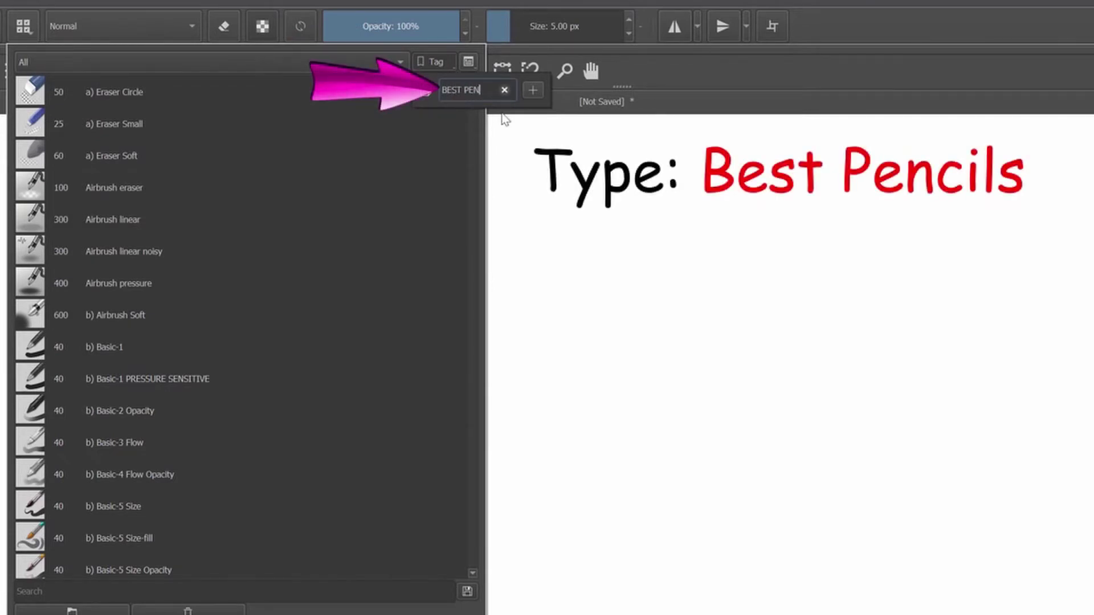
{"action": "type", "text": "LS"}
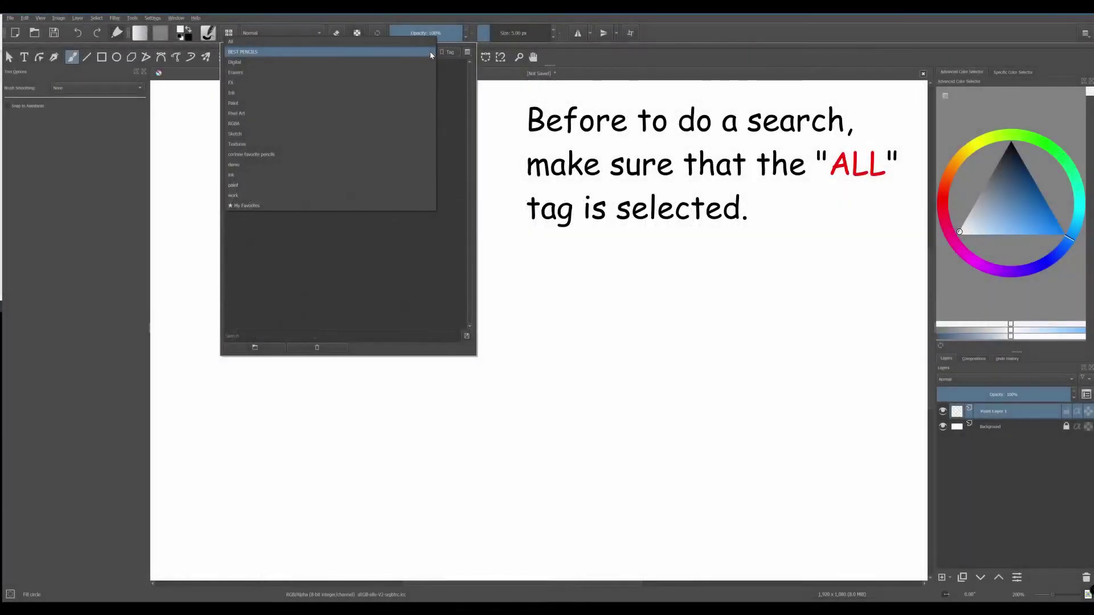
Step: With All tags selected, search the presets for PENCIL
{"action": "left_click", "coordinate": [350, 40]}
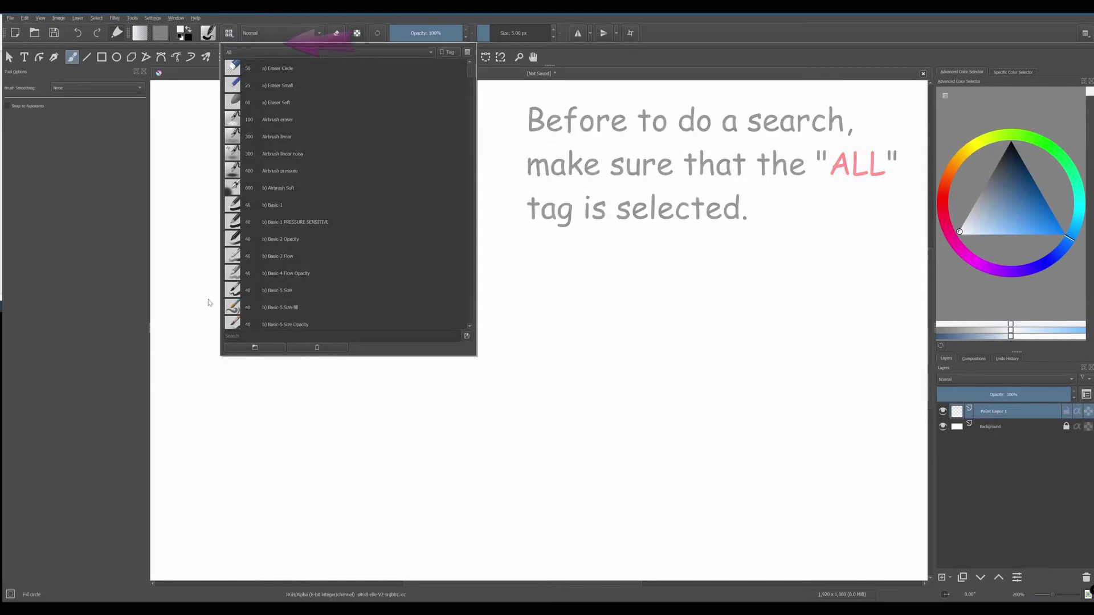
{"action": "type", "text": "p"}
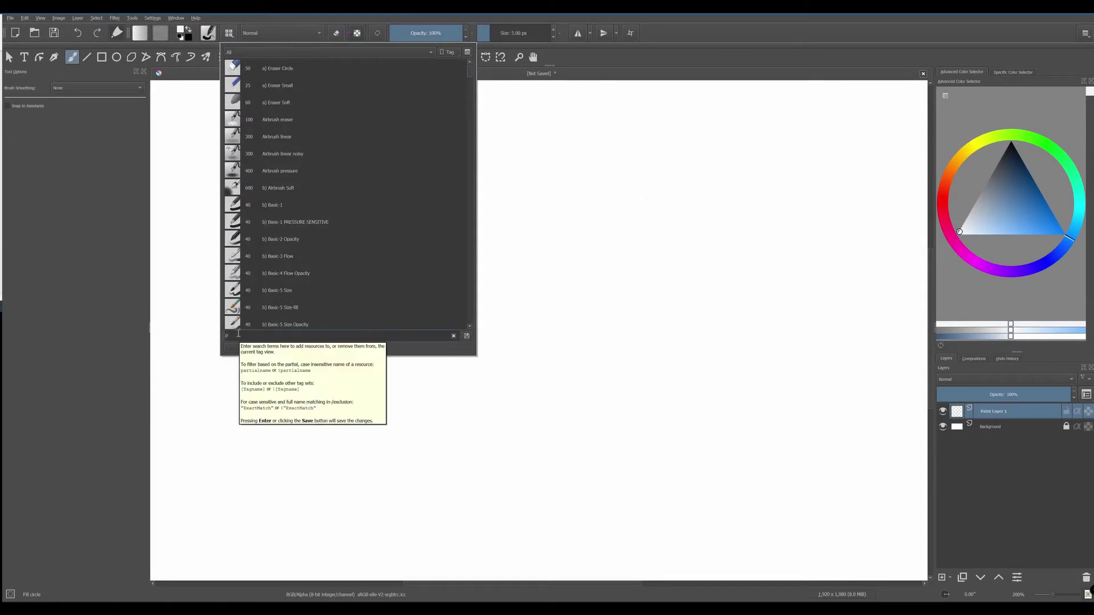
{"action": "type", "text": "ENCIL"}
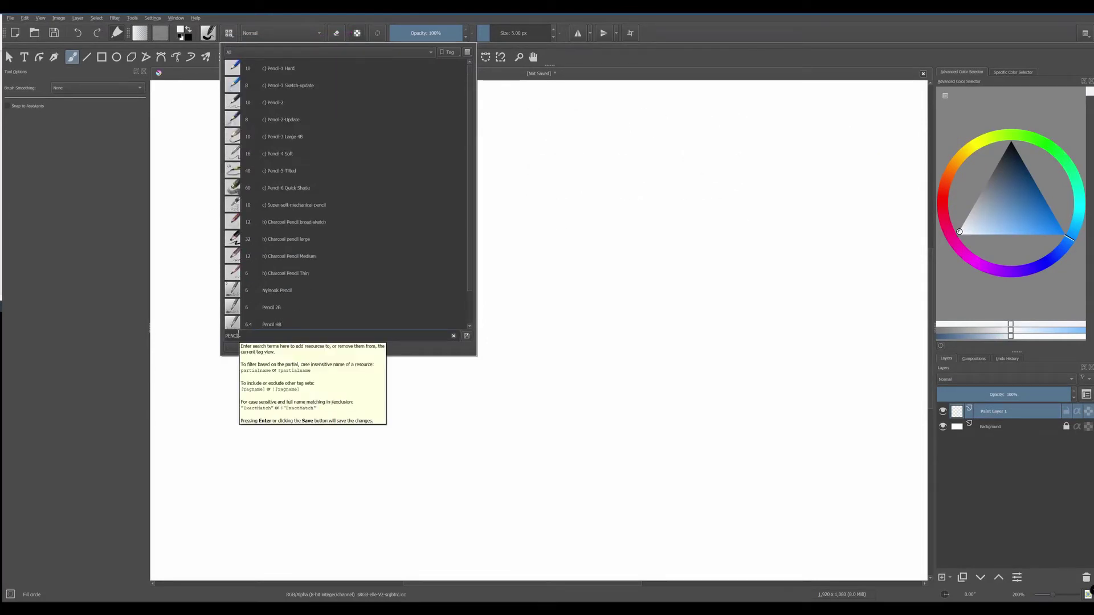
{"action": "key", "text": "BackSpace"}
{"action": "key", "text": "BackSpace"}
{"action": "key", "text": "BackSpace"}
{"action": "key", "text": "BackSpace"}
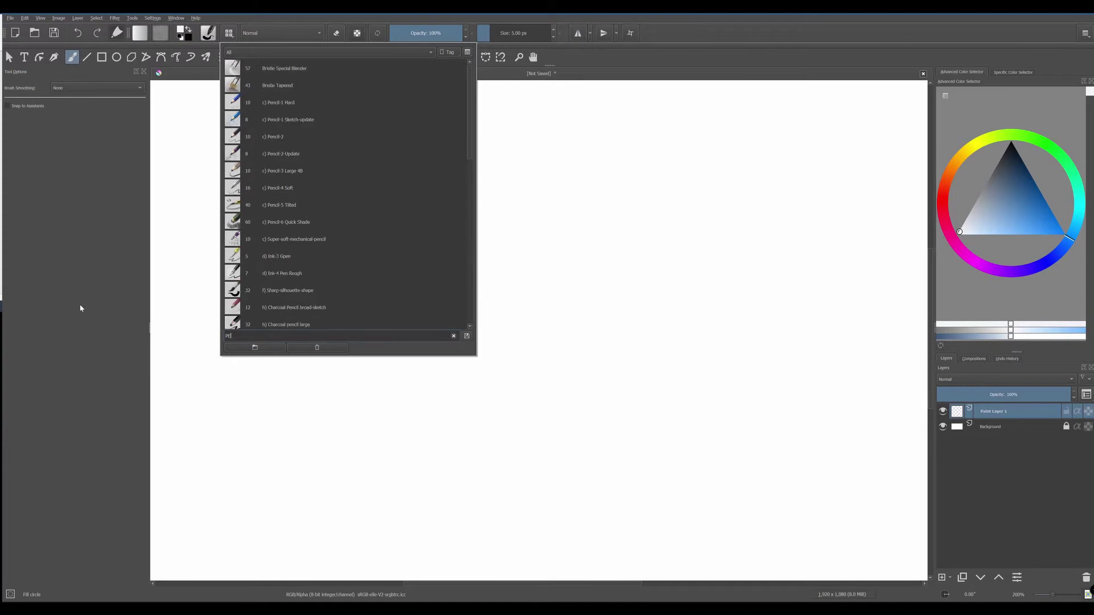
{"action": "type", "text": "NCI"}
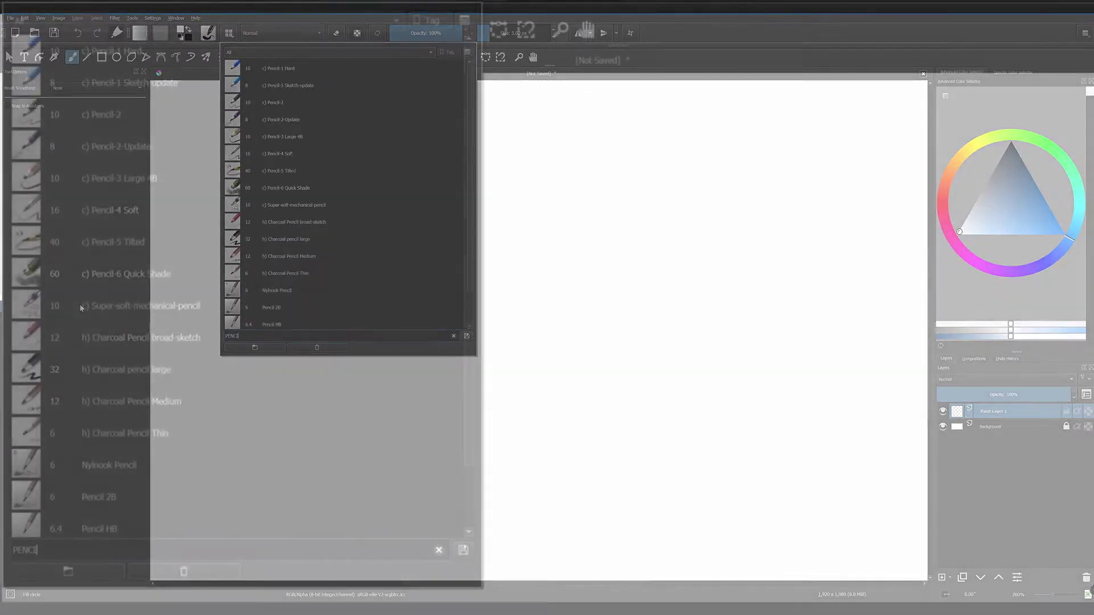
{"action": "type", "text": "L"}
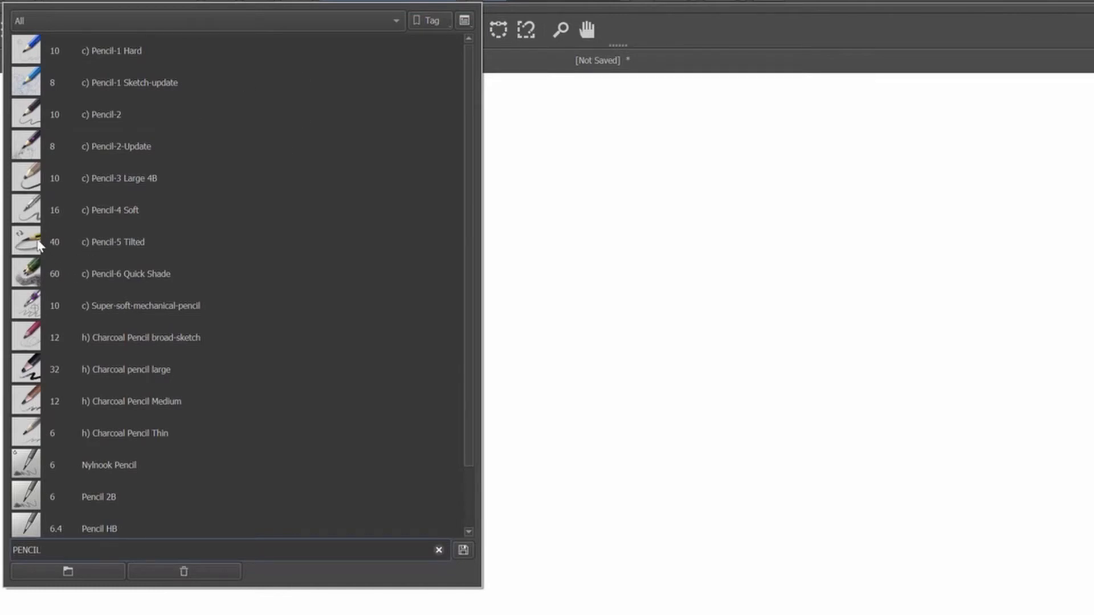
Step: Assign the Pencil-5 Tilted and Pencil-3 Large 4B presets to the BEST PENCILS tag
{"action": "left_click", "coordinate": [108, 246]}
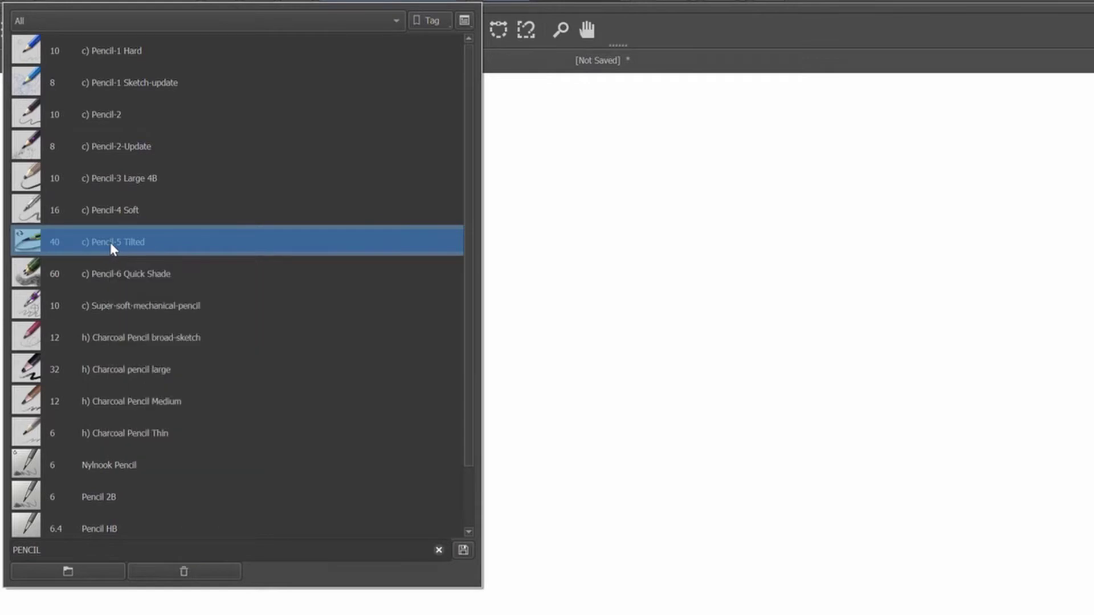
{"action": "right_click", "coordinate": [111, 241]}
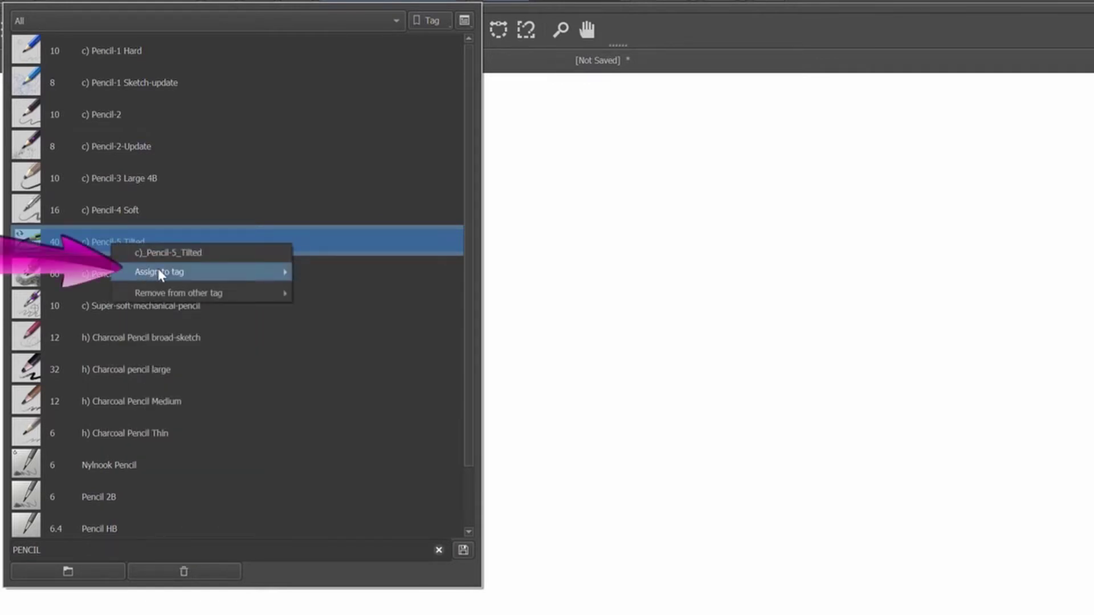
{"action": "mouse_move", "coordinate": [159, 272]}
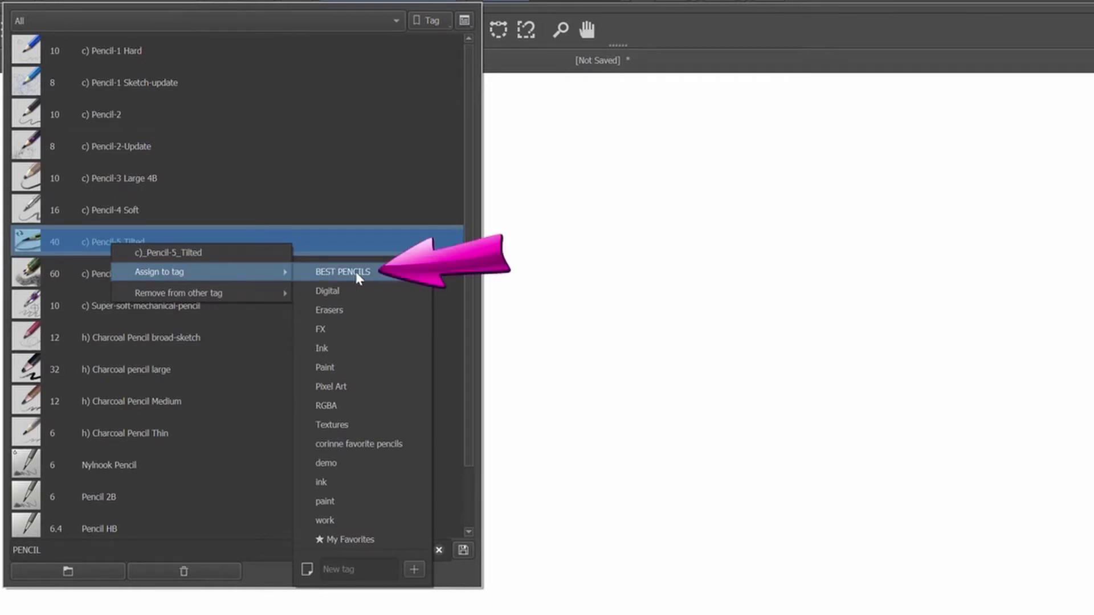
{"action": "left_click", "coordinate": [420, 270]}
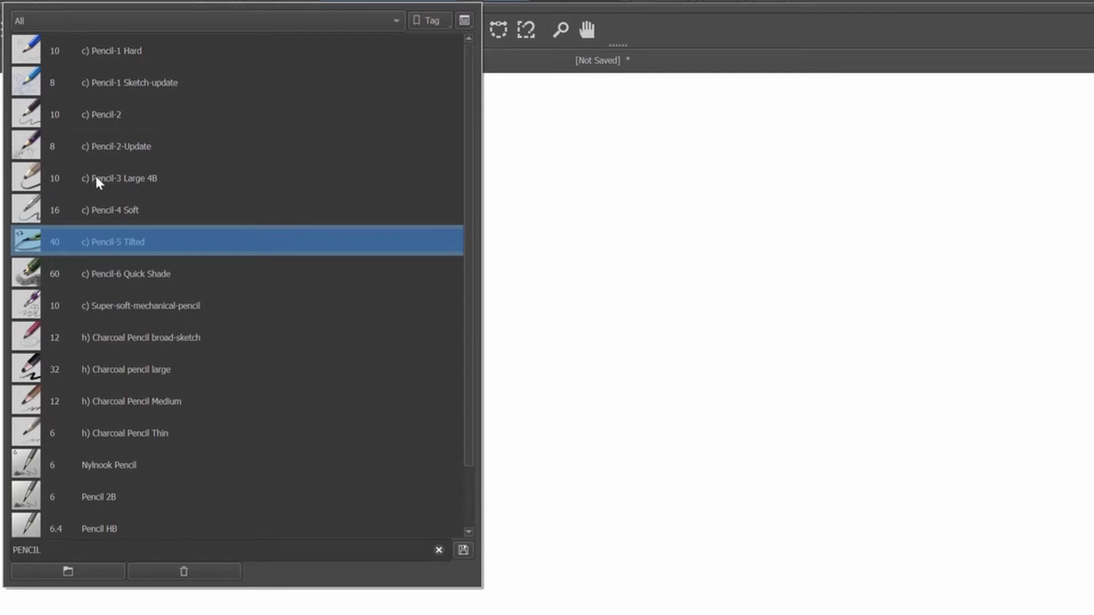
{"action": "left_click", "coordinate": [39, 183]}
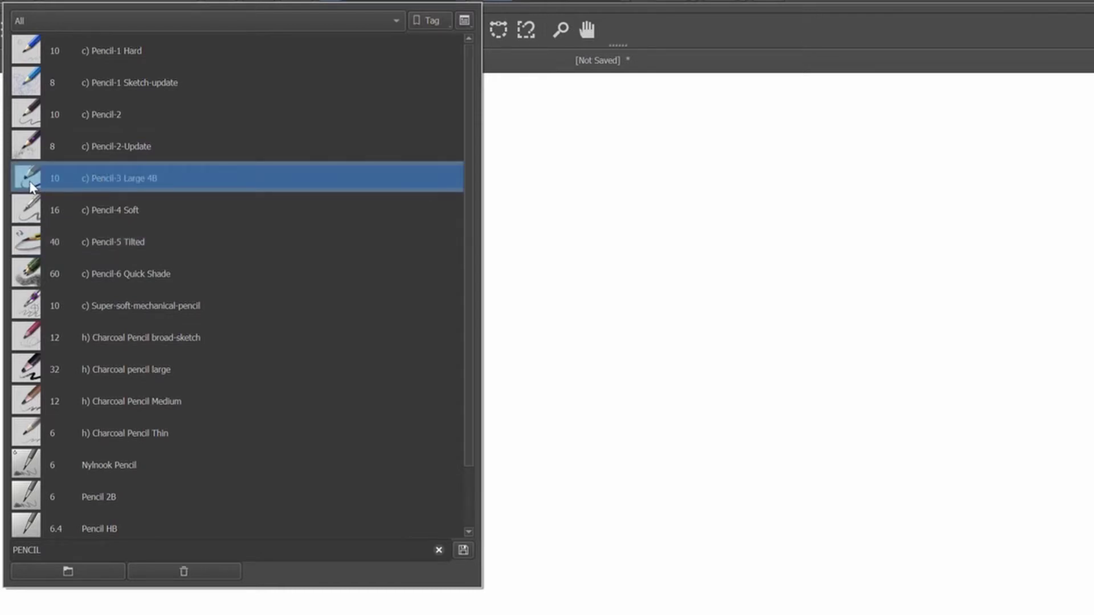
{"action": "mouse_move", "coordinate": [32, 187]}
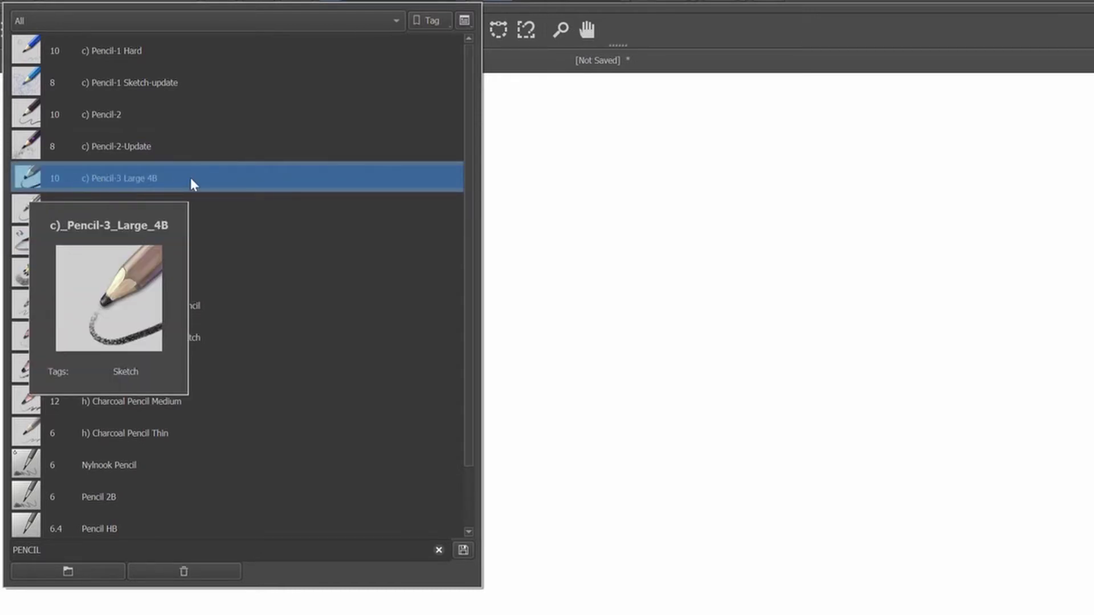
{"action": "right_click", "coordinate": [267, 182]}
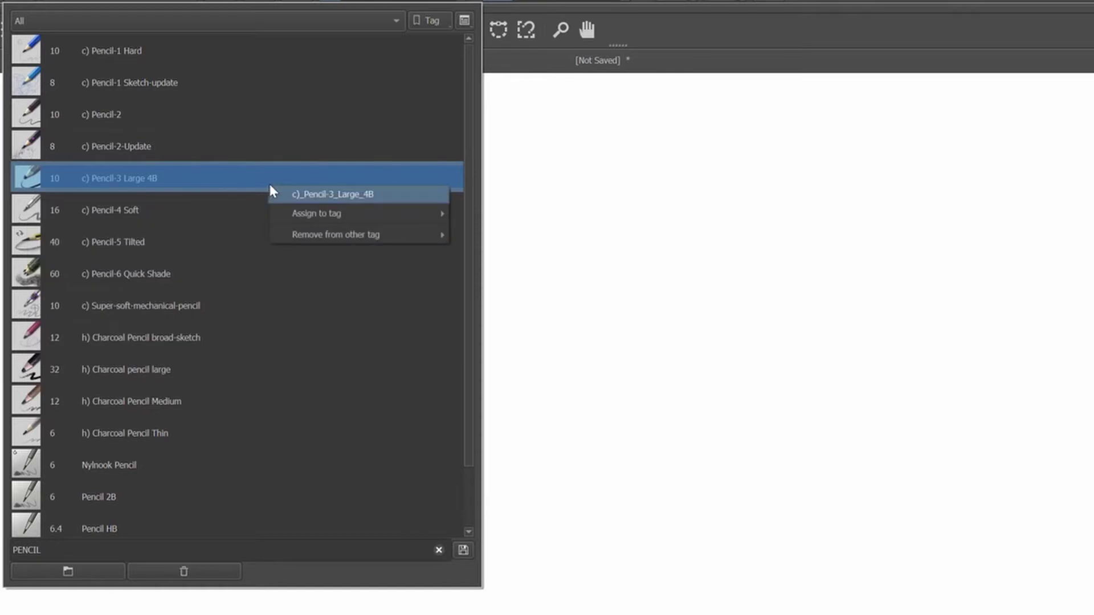
{"action": "mouse_move", "coordinate": [345, 217]}
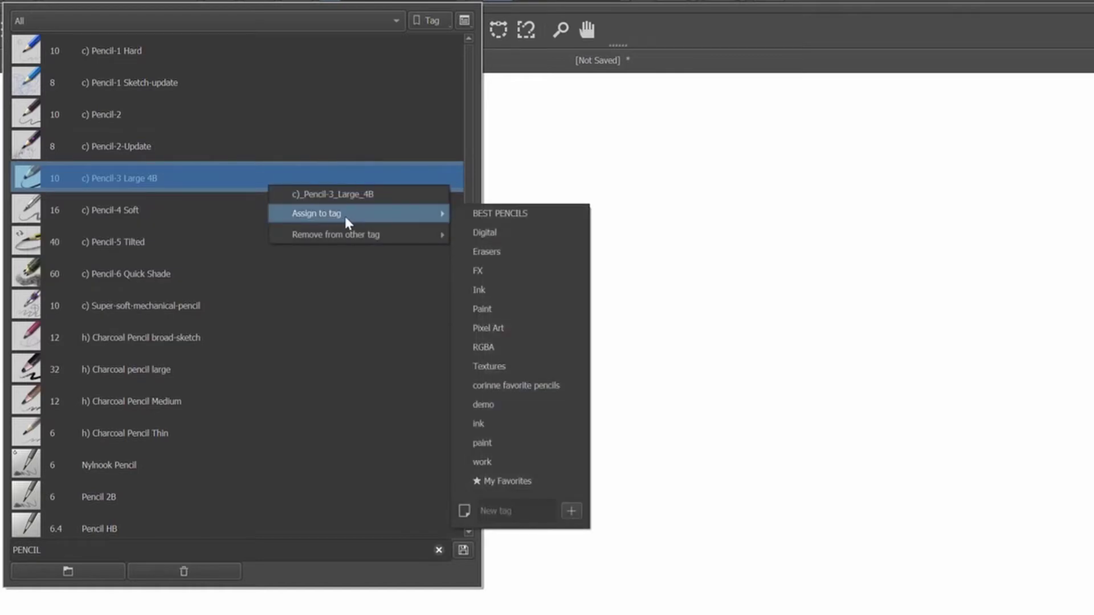
{"action": "left_click", "coordinate": [511, 213]}
Step: Also assign the Pencil-6 Quick Shade preset to BEST PENCILS
{"action": "left_click", "coordinate": [111, 270]}
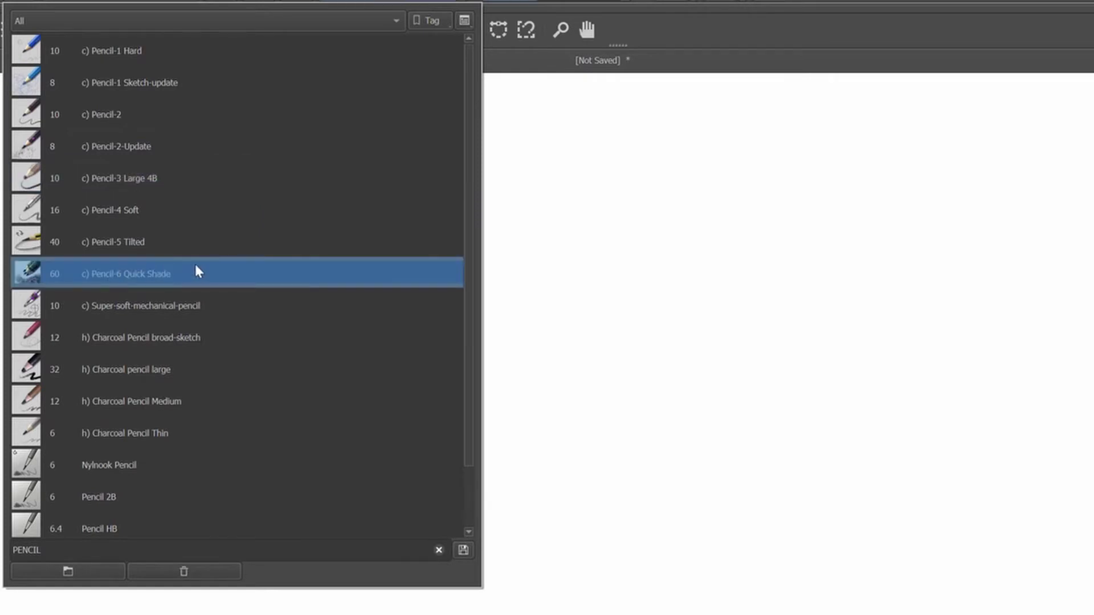
{"action": "mouse_move", "coordinate": [24, 281]}
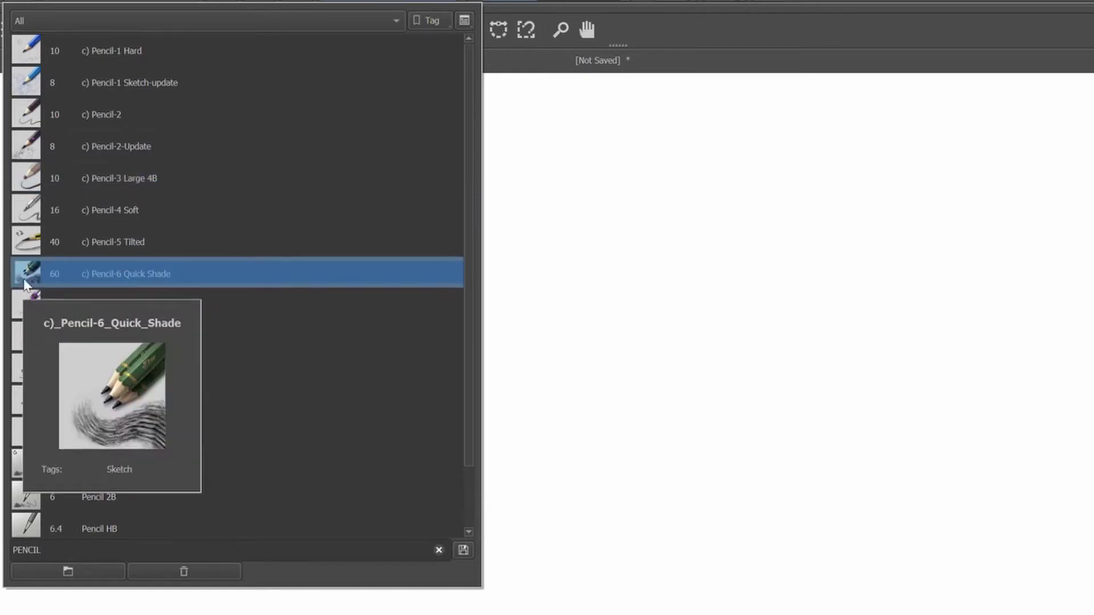
{"action": "right_click", "coordinate": [239, 270]}
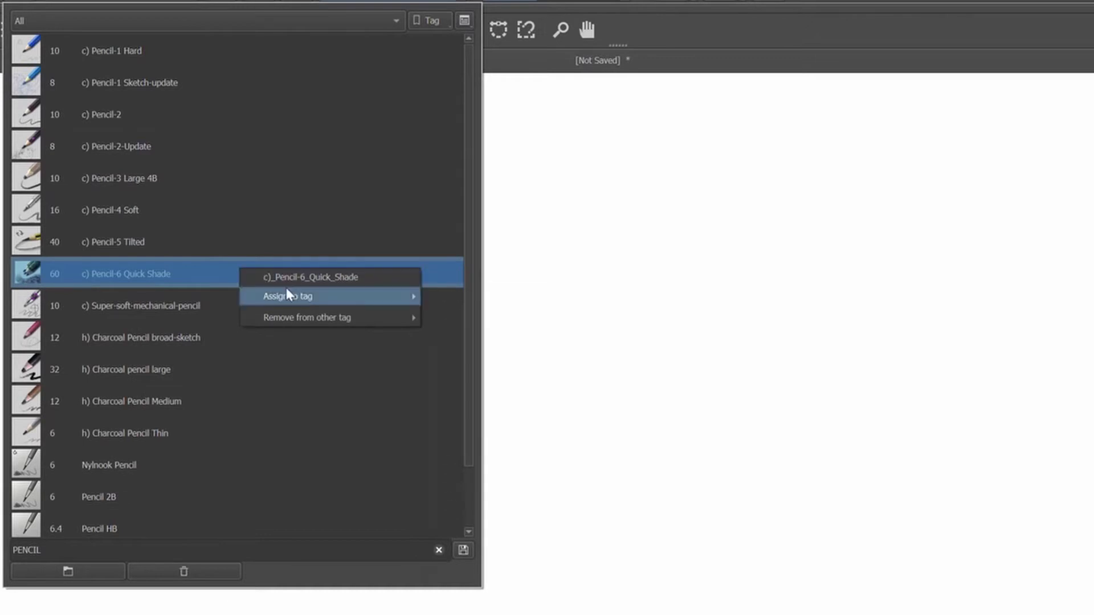
{"action": "mouse_move", "coordinate": [295, 292]}
{"action": "left_click", "coordinate": [457, 296]}
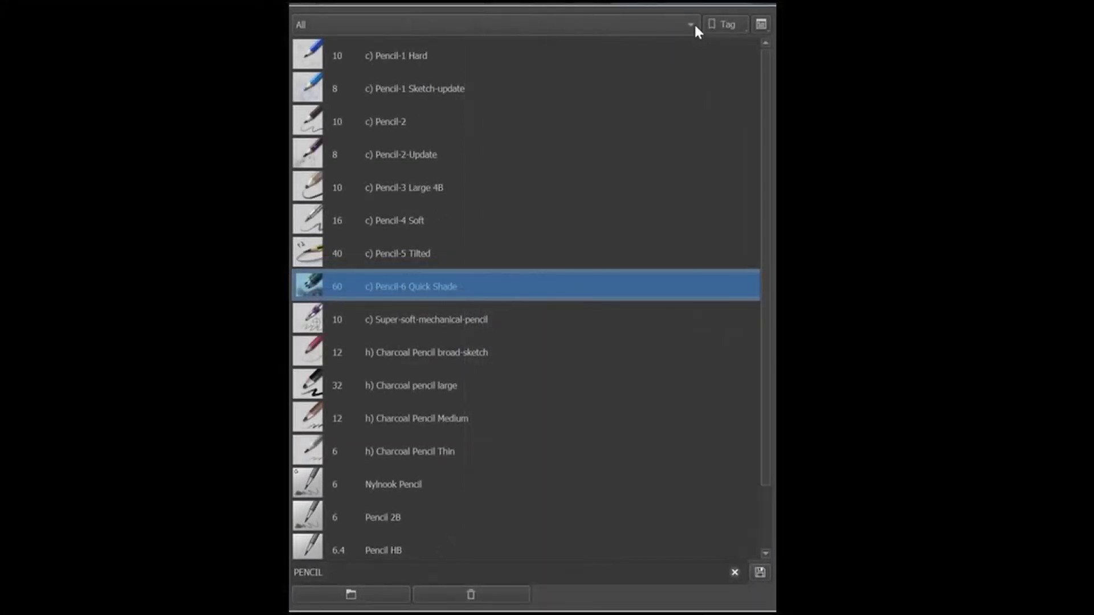
{"action": "left_click", "coordinate": [695, 25]}
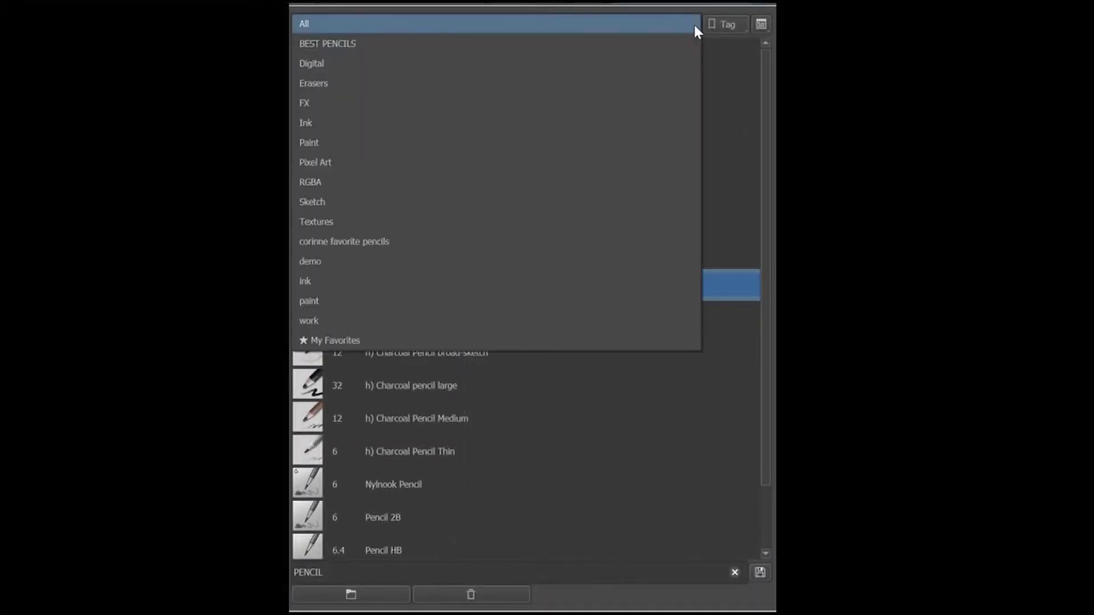
Step: Filter to BEST PENCILS and remove Pencil-6 Quick Shade from that tag
{"action": "left_click", "coordinate": [464, 43]}
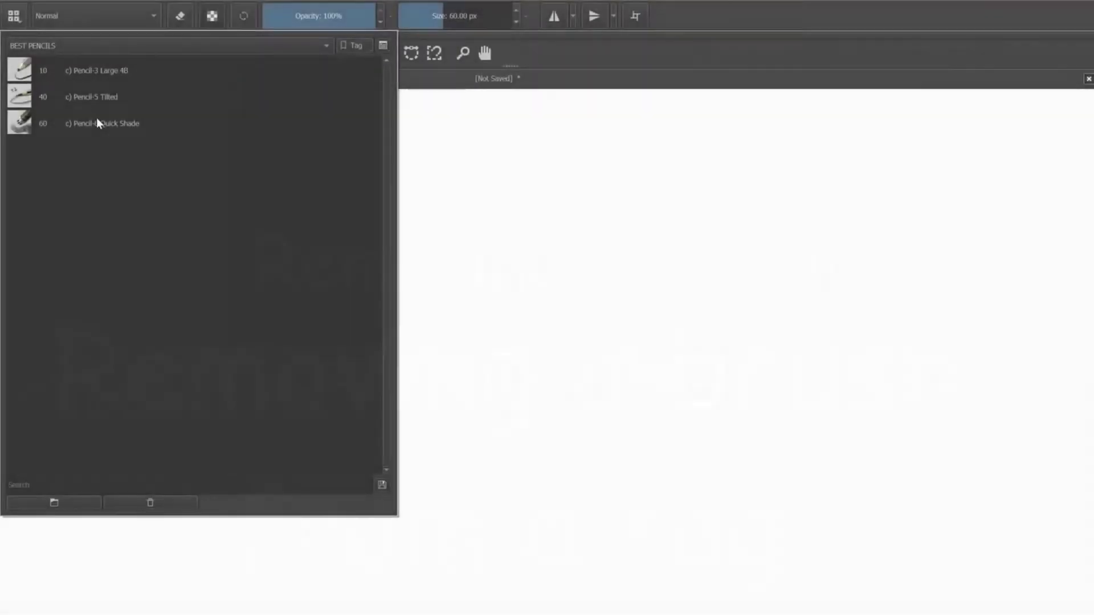
{"action": "left_click", "coordinate": [96, 118]}
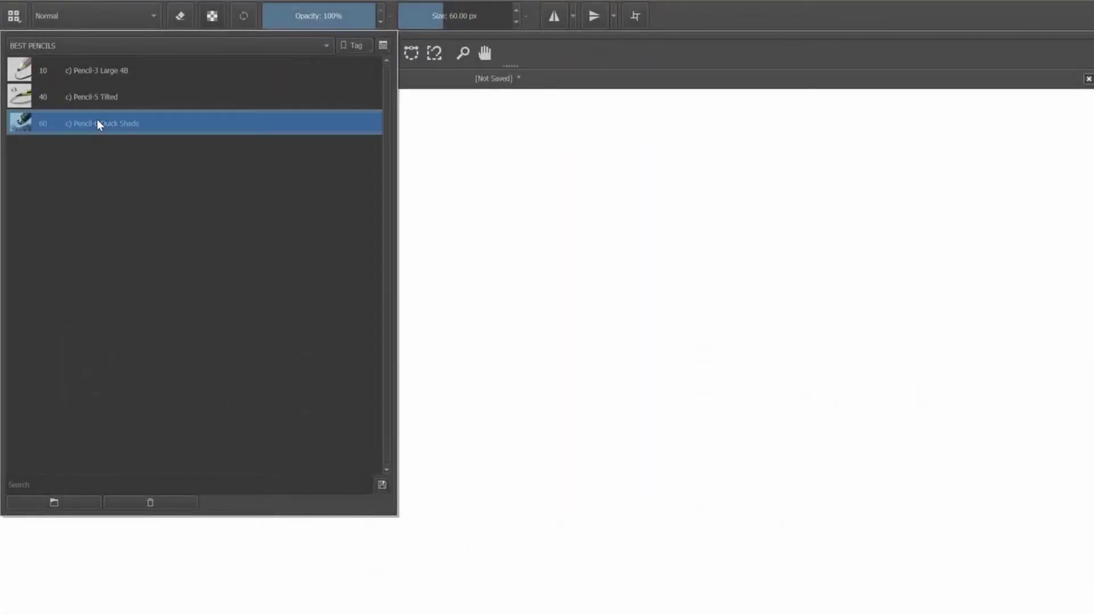
{"action": "right_click", "coordinate": [98, 123]}
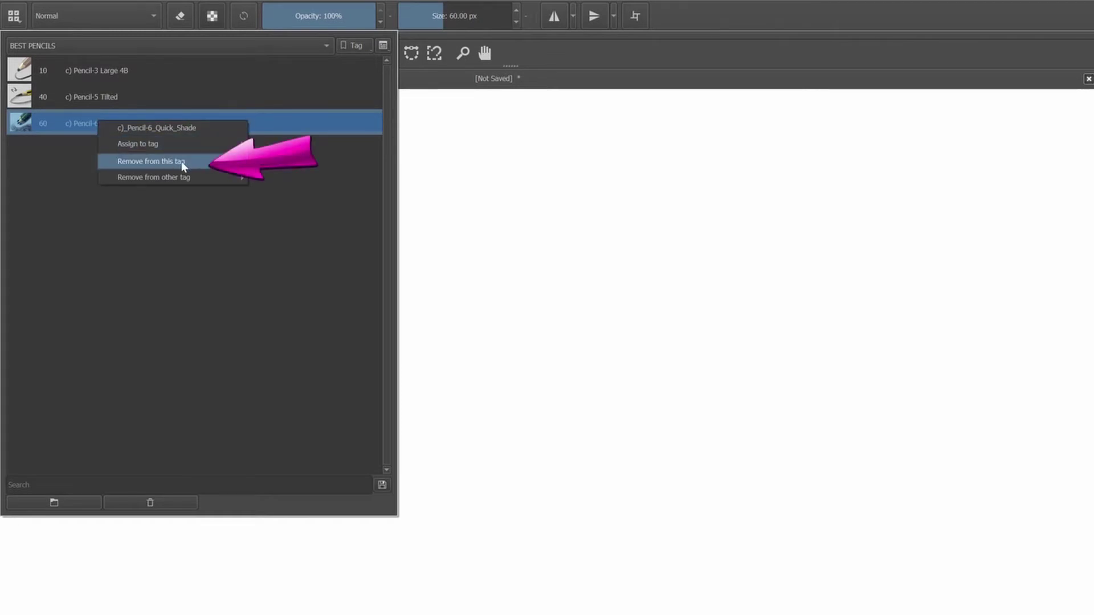
{"action": "left_click", "coordinate": [196, 161]}
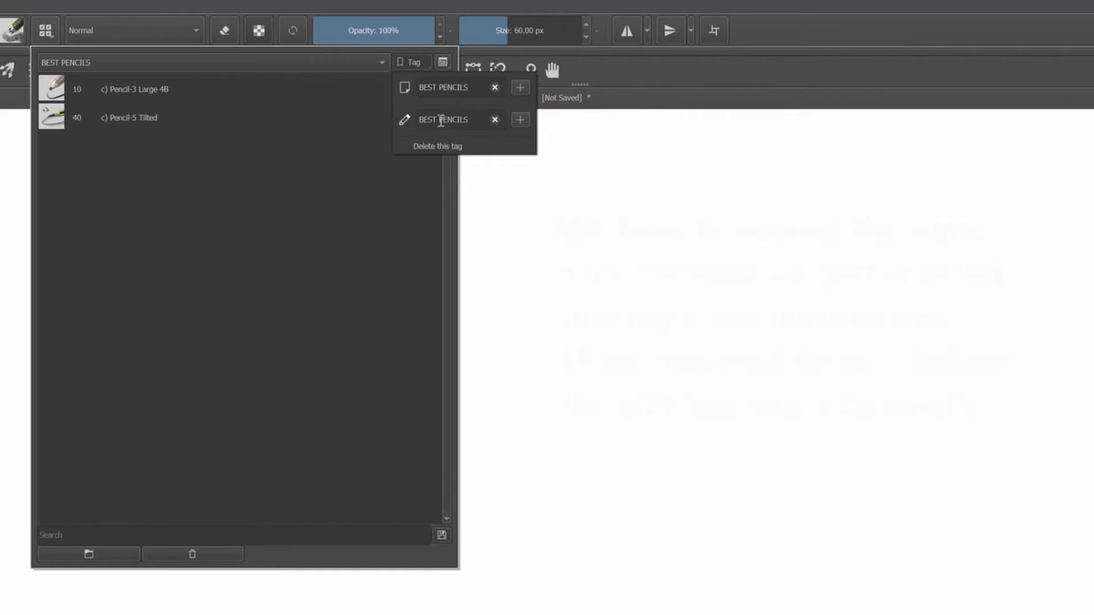
Step: Replace the tag name BEST PENCILS with FAVORITE PENCILS and apply it
{"action": "left_click_drag", "start_coordinate": [473, 121], "coordinate": [406, 121]}
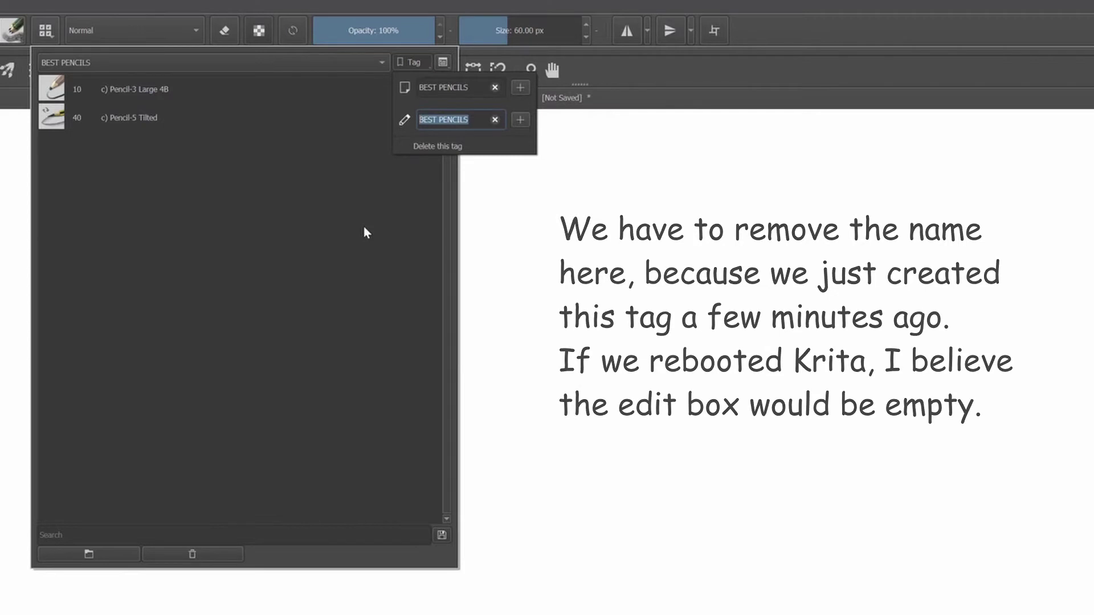
{"action": "type", "text": "FAVORI"}
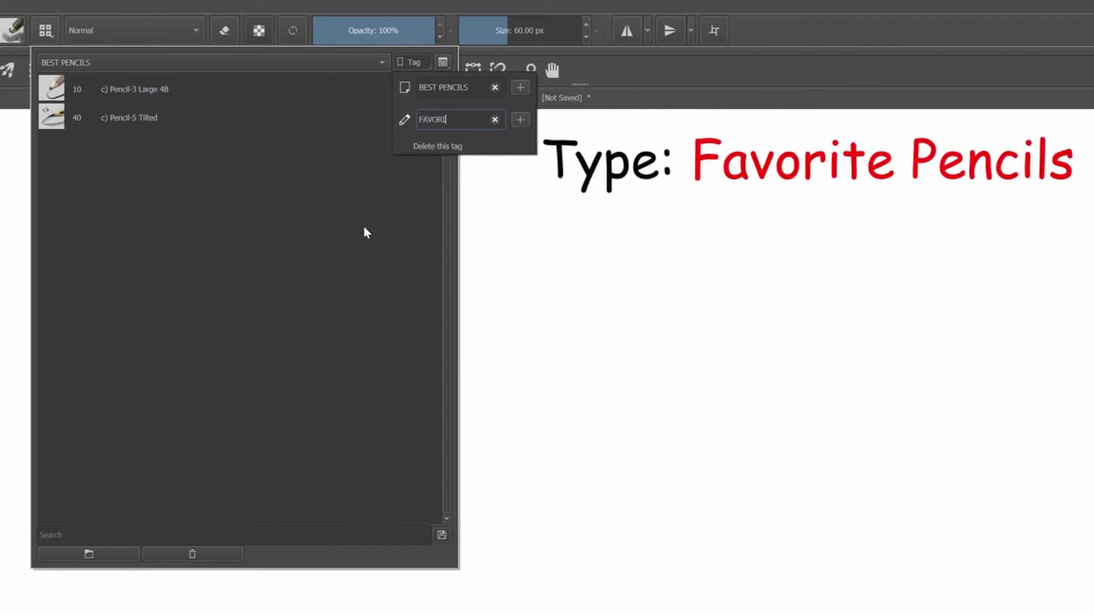
{"action": "type", "text": "TE PENCILS"}
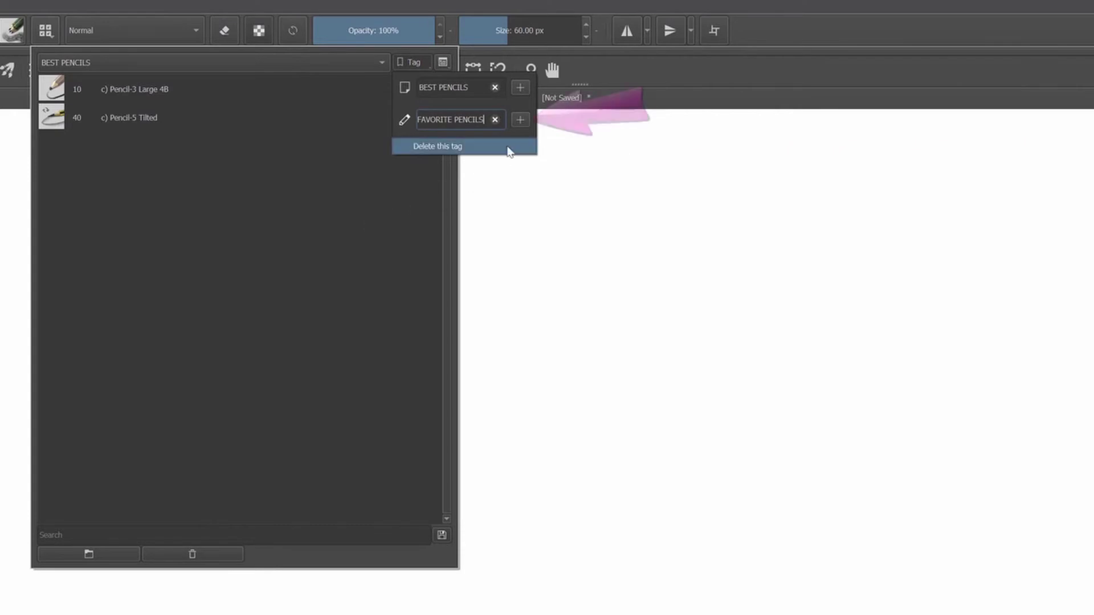
{"action": "left_click", "coordinate": [521, 119]}
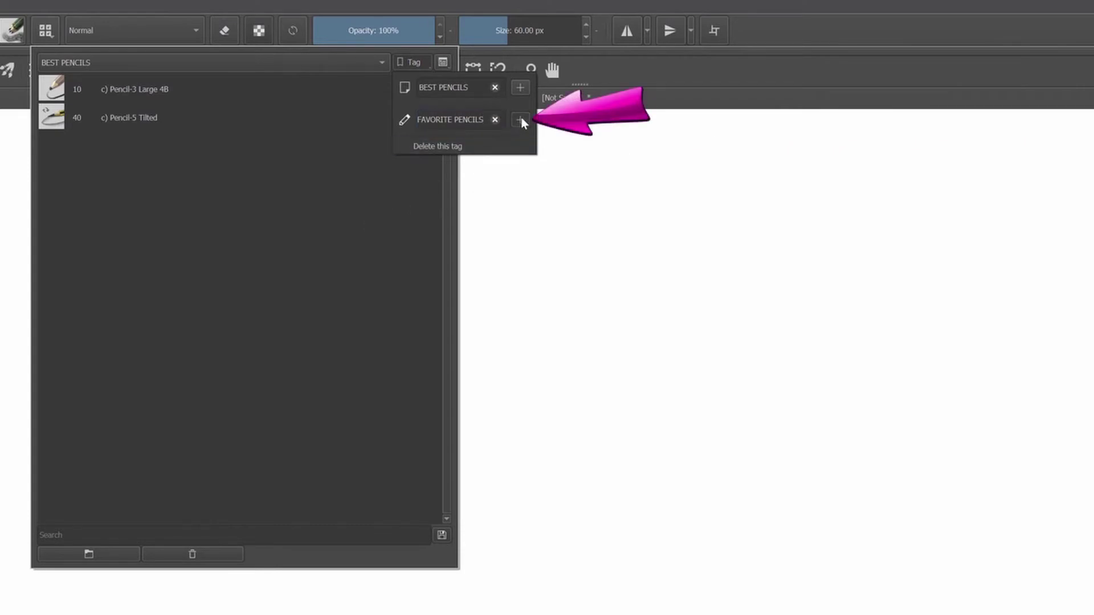
{"action": "left_click", "coordinate": [521, 121]}
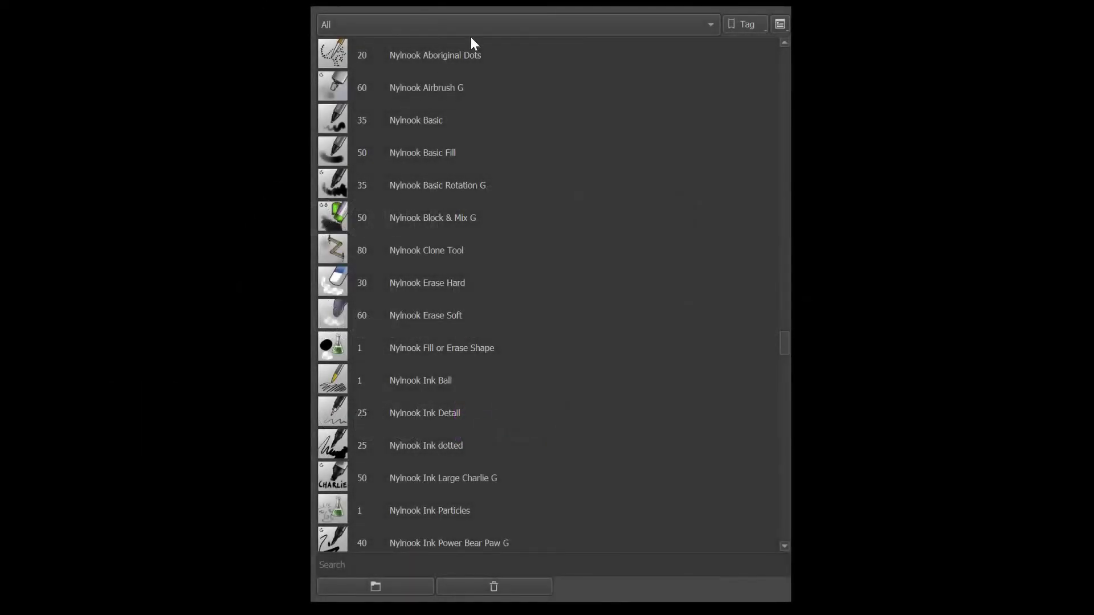
Step: Filter to FAVORITE PENCILS and delete the Pencil-5 Tilted preset
{"action": "left_click", "coordinate": [631, 26]}
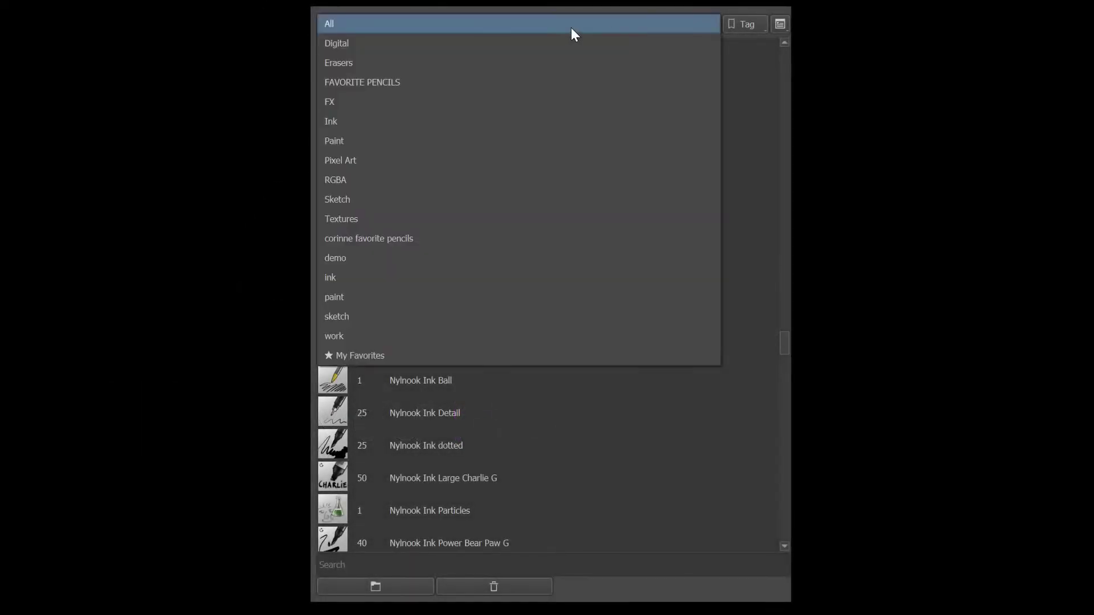
{"action": "left_click", "coordinate": [383, 85]}
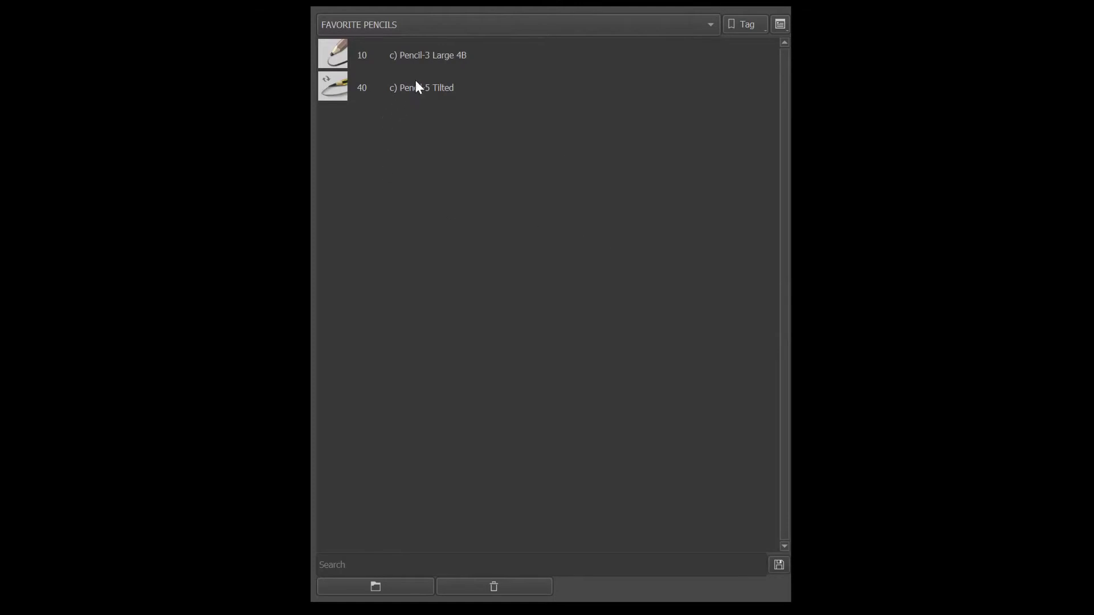
{"action": "left_click", "coordinate": [399, 90]}
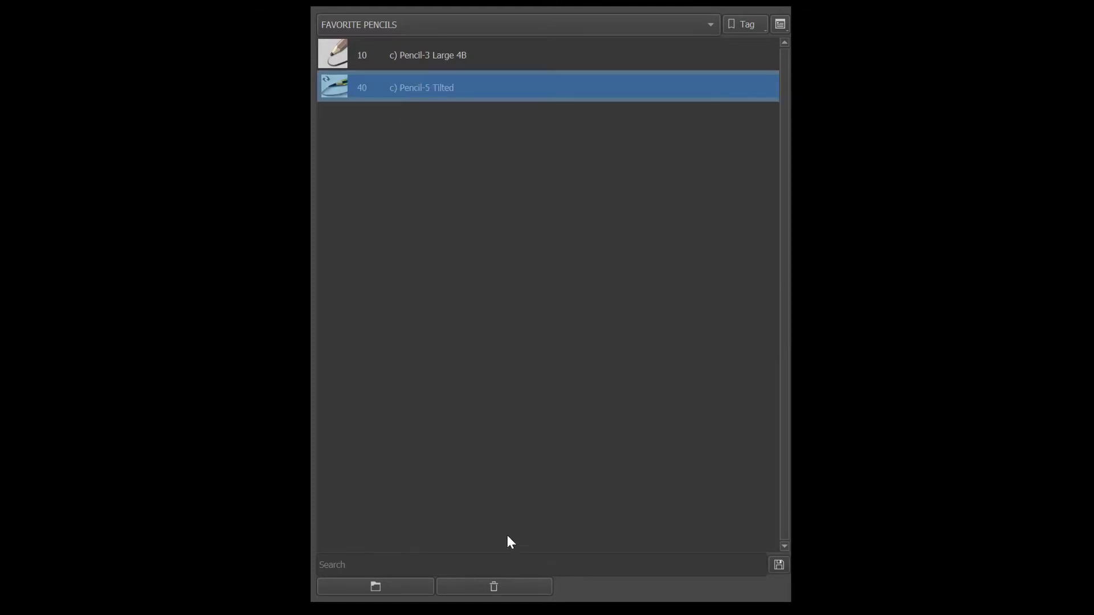
{"action": "left_click", "coordinate": [494, 587]}
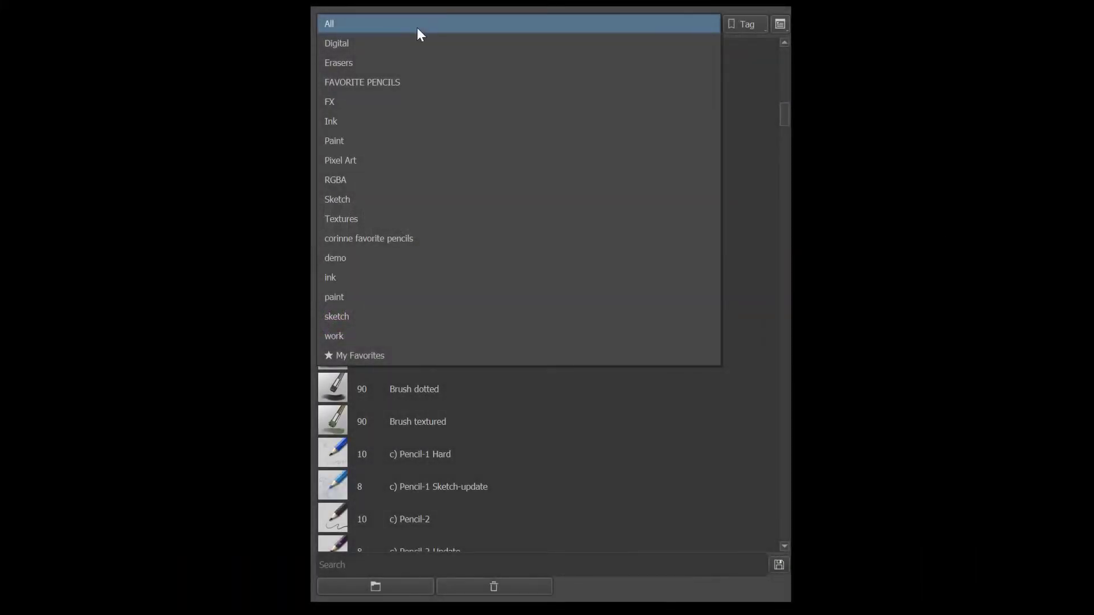
Step: Filter the presets to FX and tag z) Stamp Hearts as Digital
{"action": "left_click", "coordinate": [333, 104]}
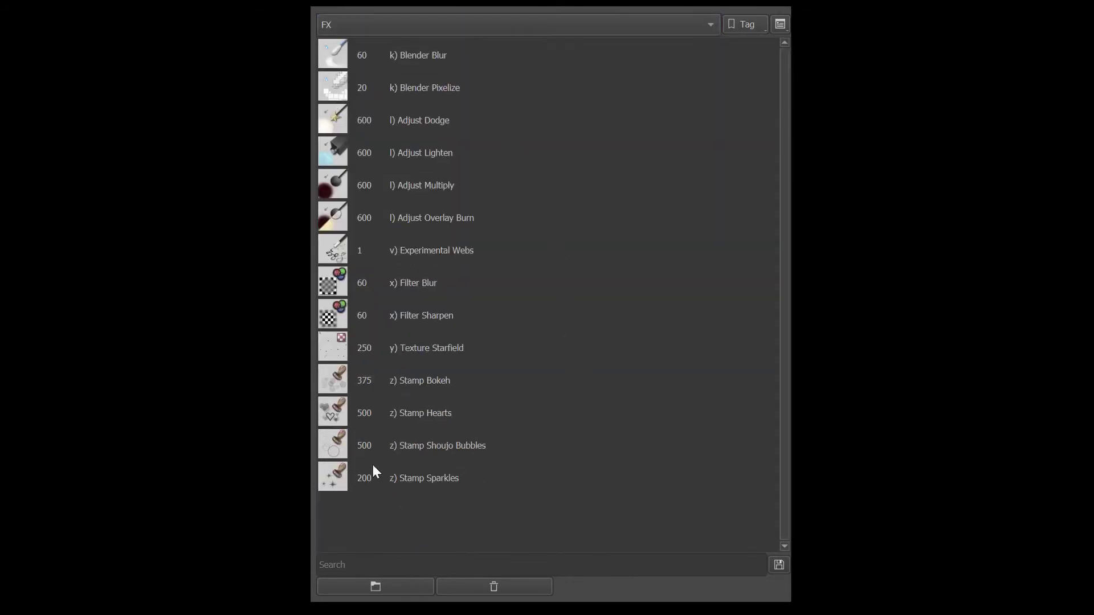
{"action": "mouse_move", "coordinate": [328, 408]}
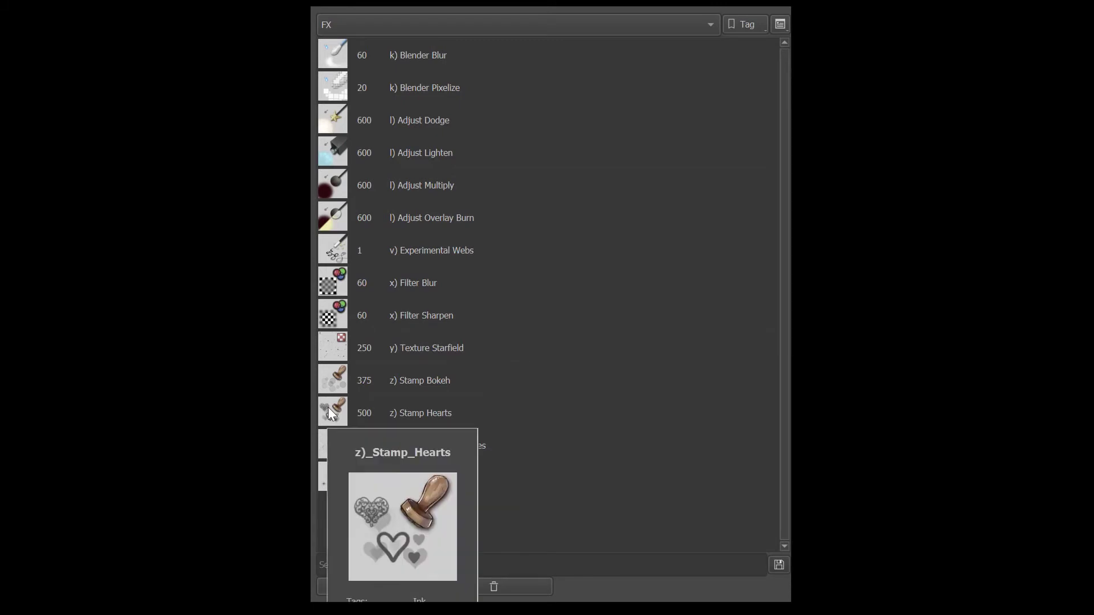
{"action": "left_click", "coordinate": [328, 408]}
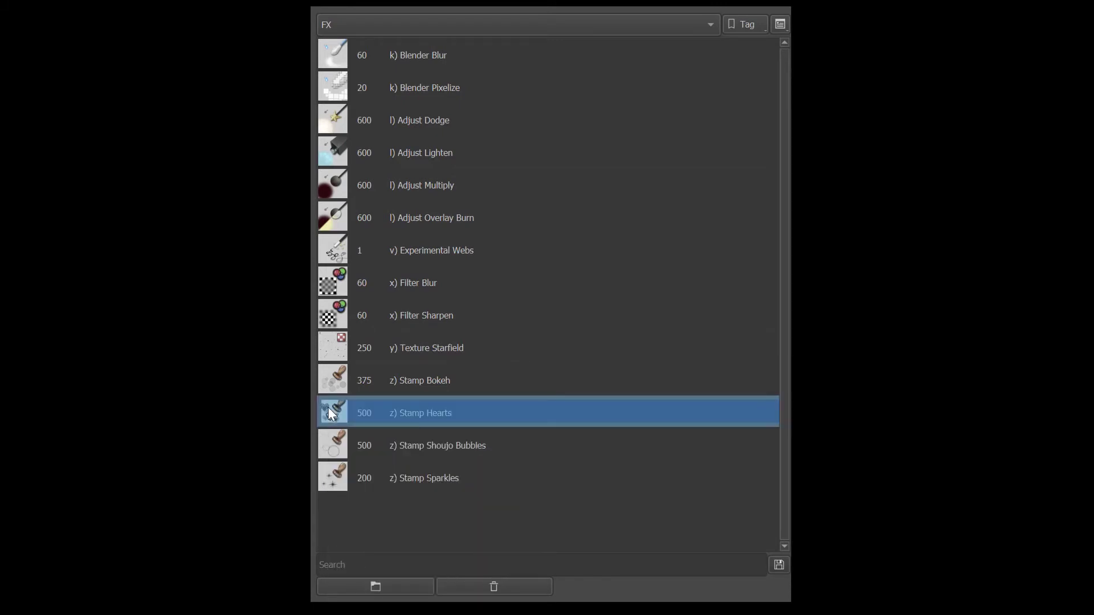
{"action": "right_click", "coordinate": [422, 413]}
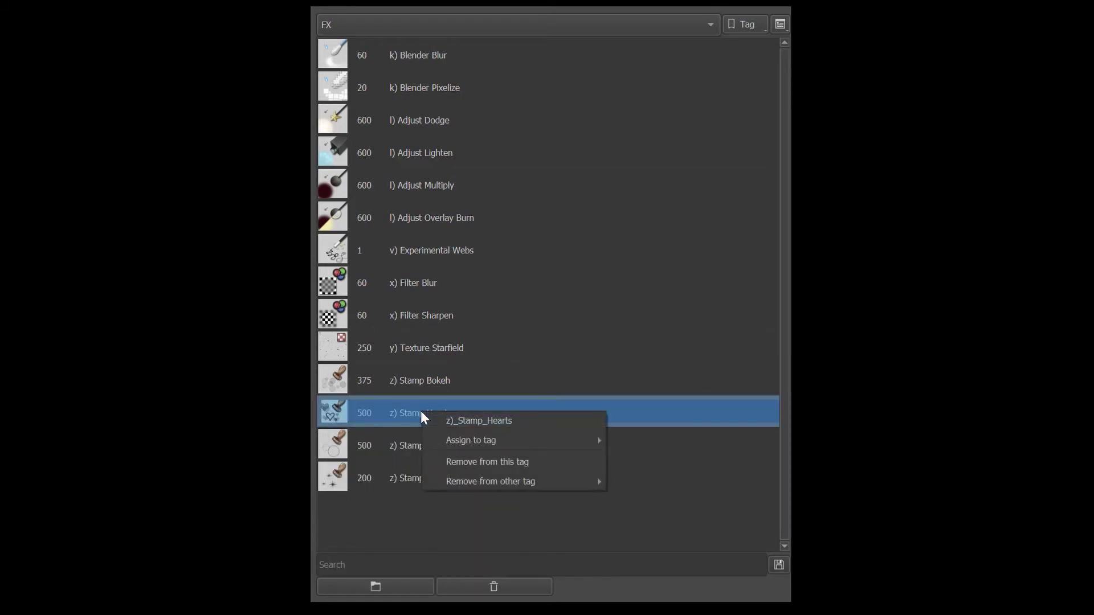
{"action": "mouse_move", "coordinate": [483, 442]}
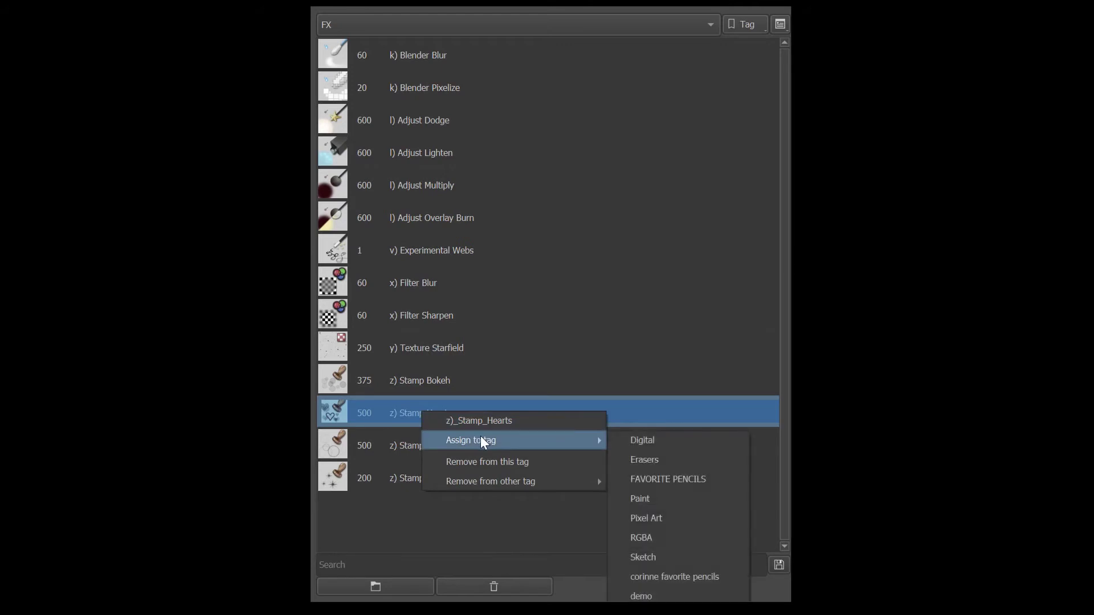
{"action": "left_click", "coordinate": [642, 441]}
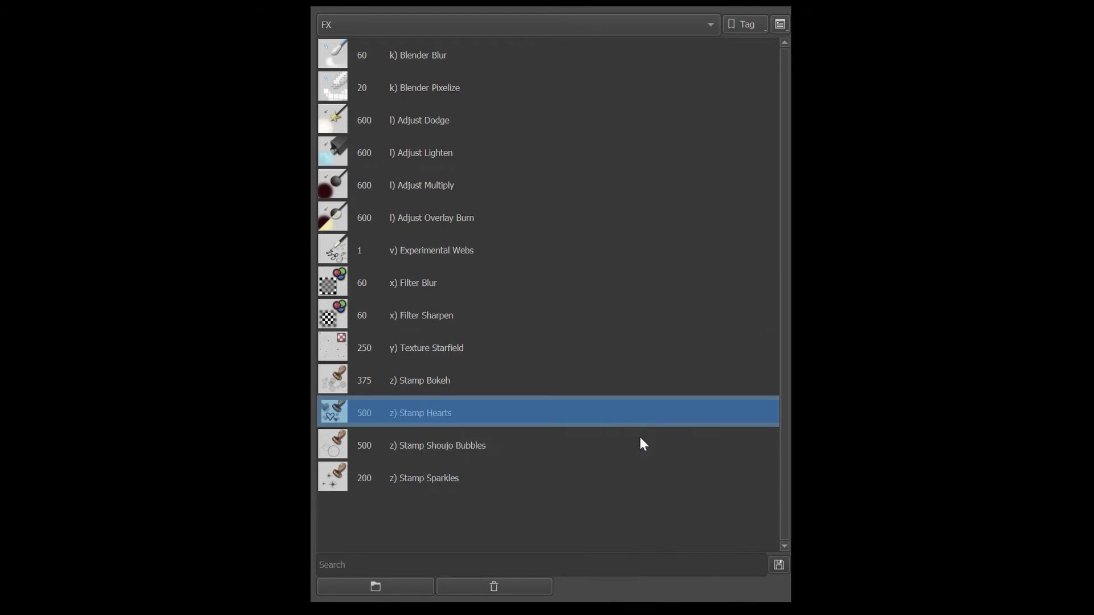
Step: Also assign Stamp Hearts to the FAVORITE PENCILS and Pixel Art tags
{"action": "right_click", "coordinate": [459, 402]}
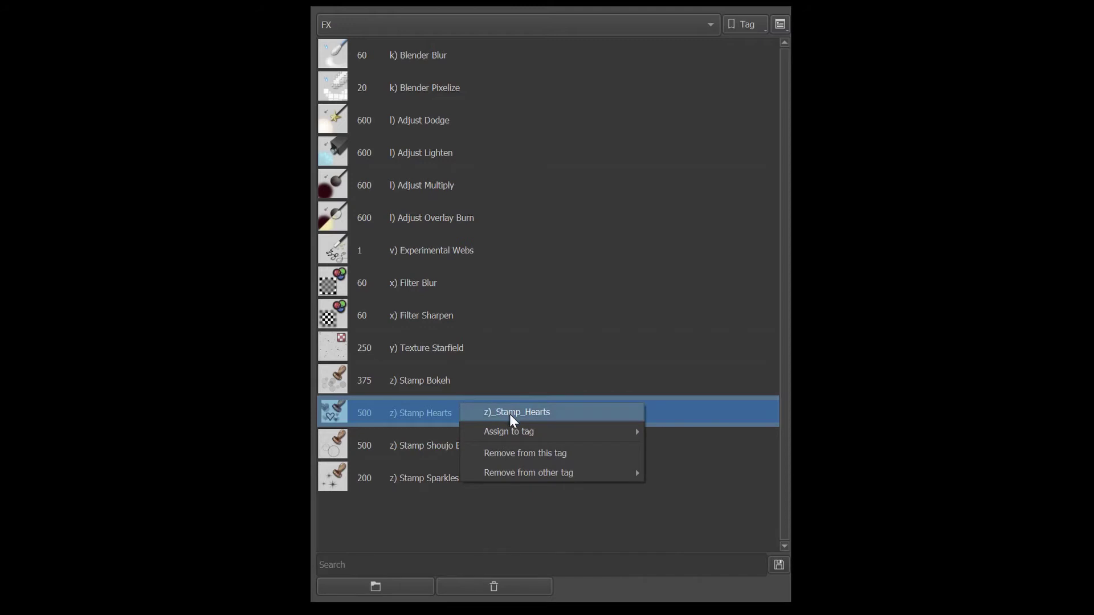
{"action": "mouse_move", "coordinate": [519, 432]}
{"action": "left_click", "coordinate": [661, 450]}
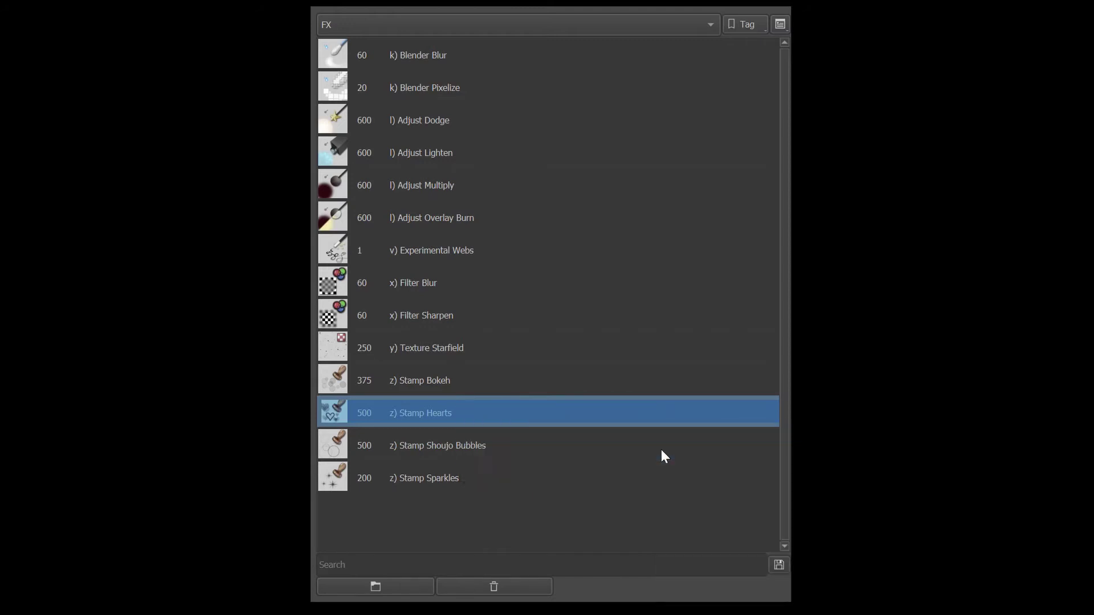
{"action": "right_click", "coordinate": [462, 416]}
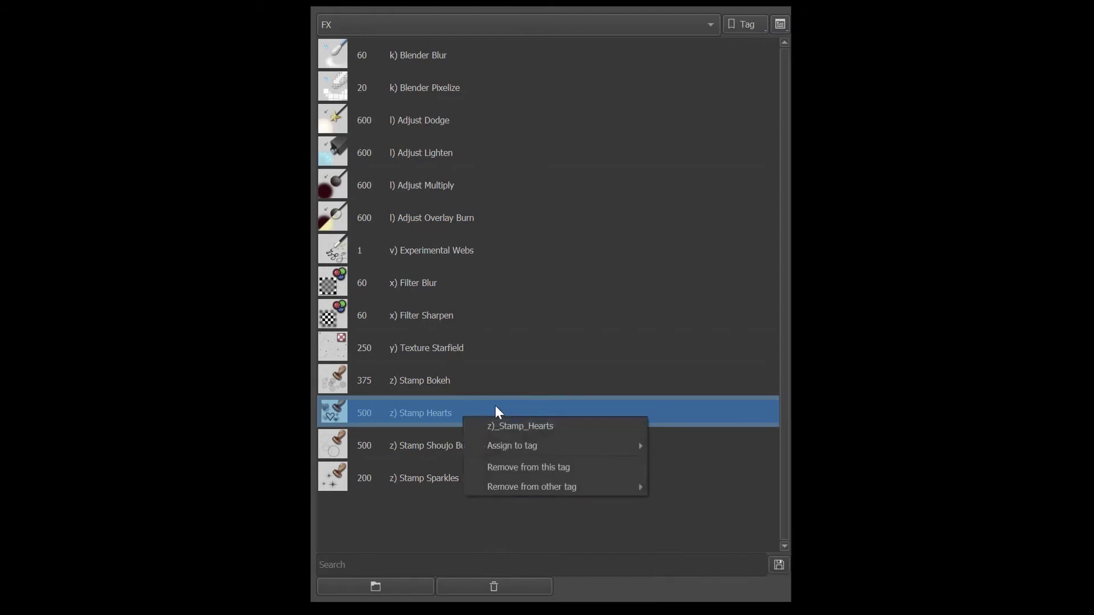
{"action": "mouse_move", "coordinate": [518, 444]}
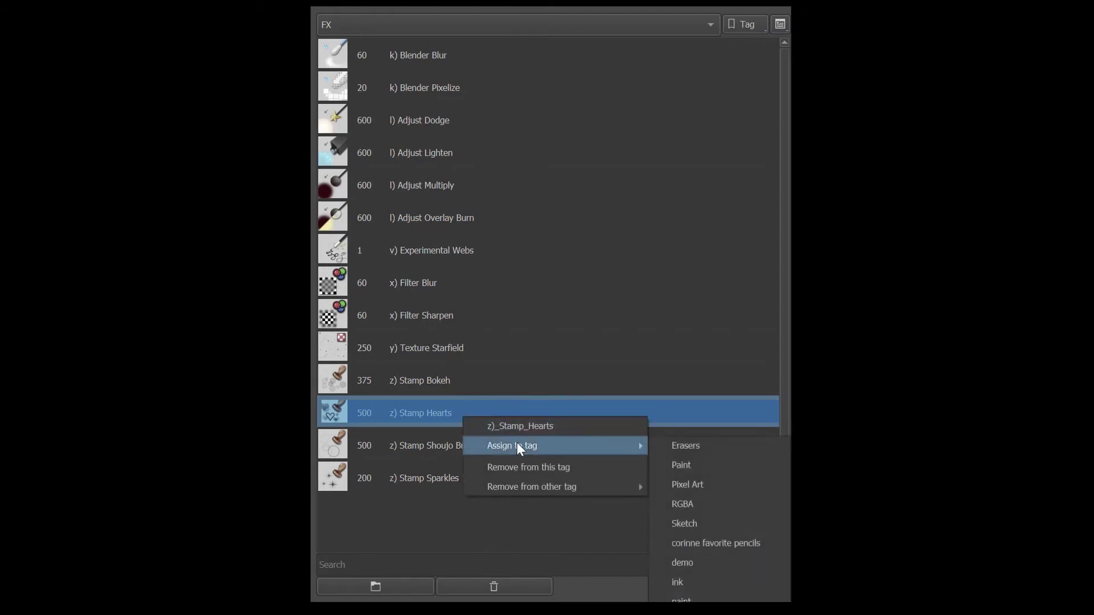
{"action": "left_click", "coordinate": [668, 486]}
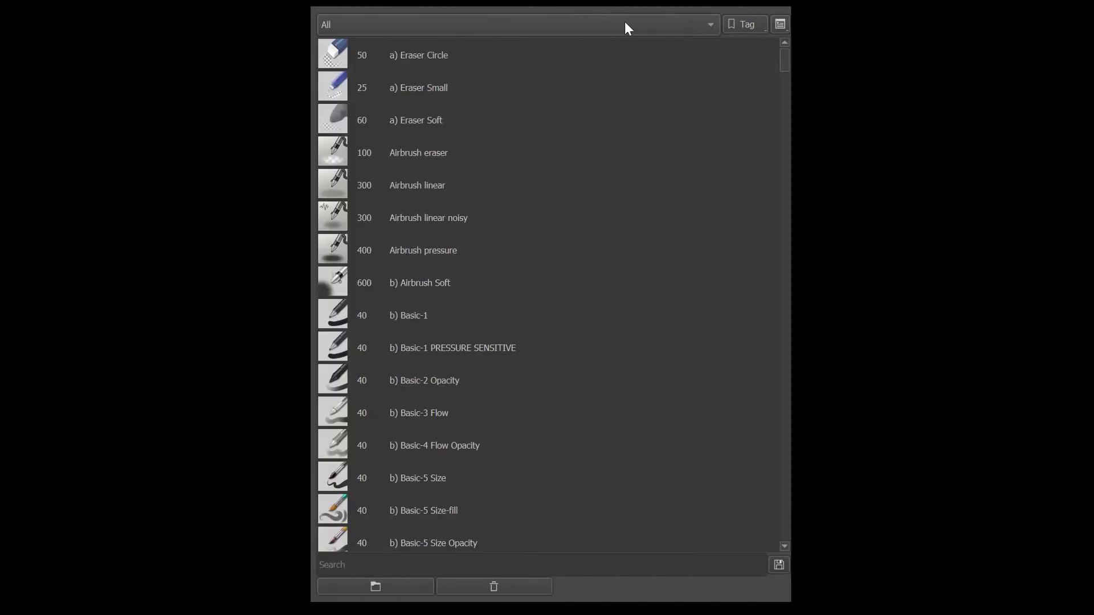
Step: Browse the Digital, FAVORITE PENCILS and Pixel Art tags to confirm Stamp Hearts appears in each
{"action": "left_click", "coordinate": [625, 24]}
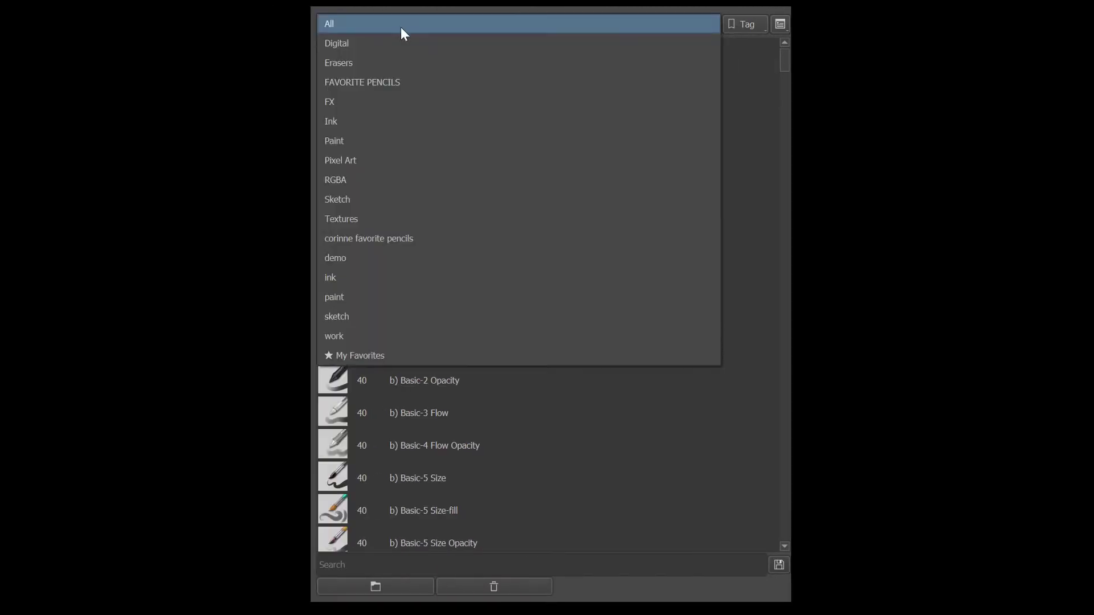
{"action": "left_click", "coordinate": [347, 41]}
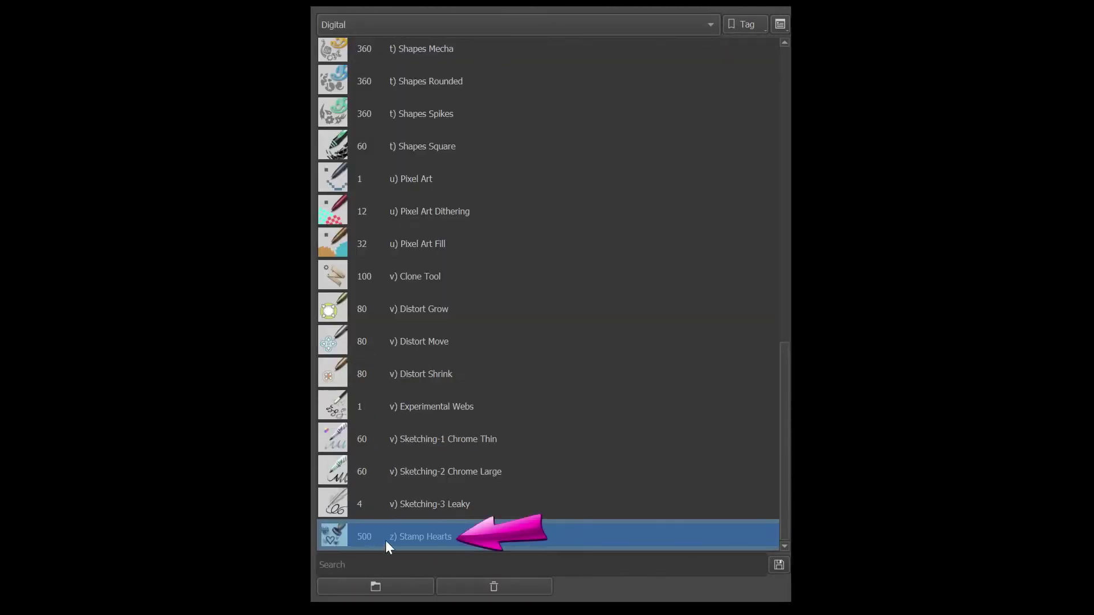
{"action": "left_click", "coordinate": [631, 27]}
{"action": "left_click", "coordinate": [406, 63]}
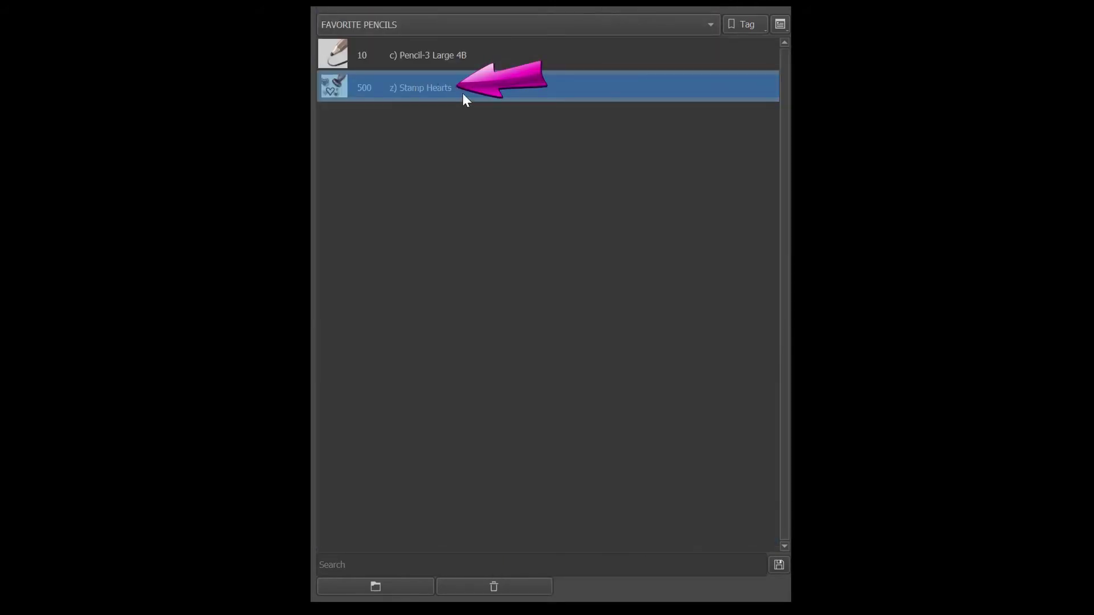
{"action": "left_click", "coordinate": [613, 24]}
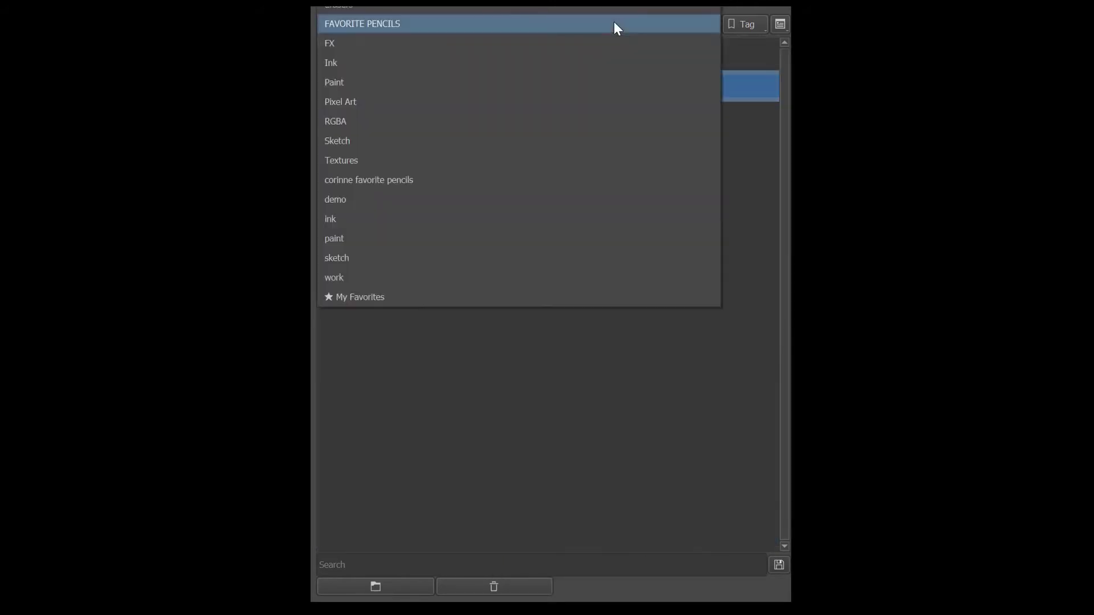
{"action": "left_click", "coordinate": [380, 108]}
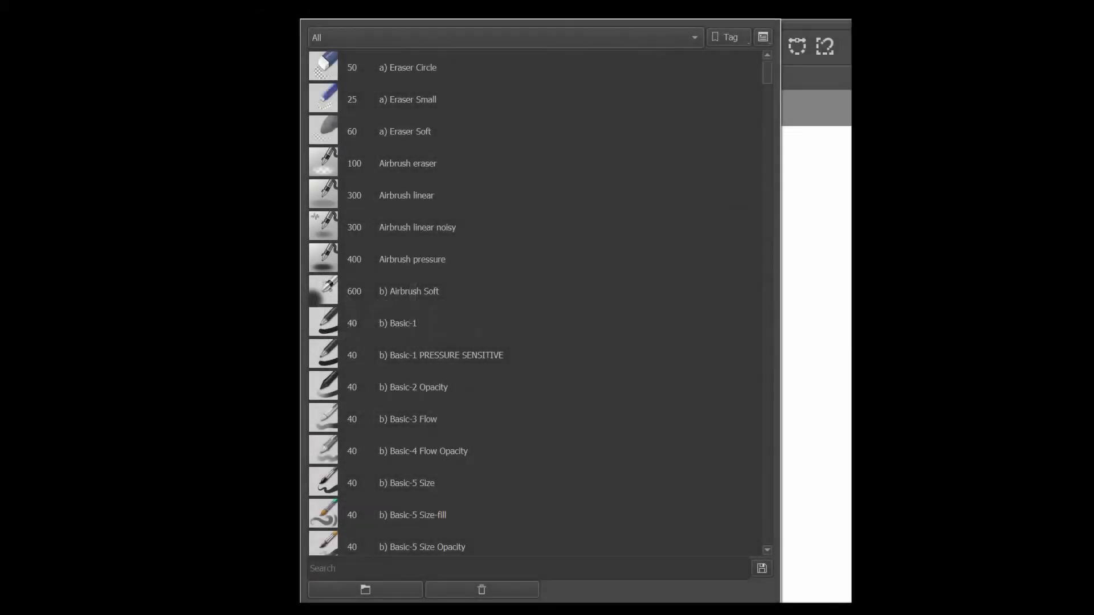
Step: Select the FAVORITE PENCILS tag and delete it
{"action": "left_click", "coordinate": [695, 39]}
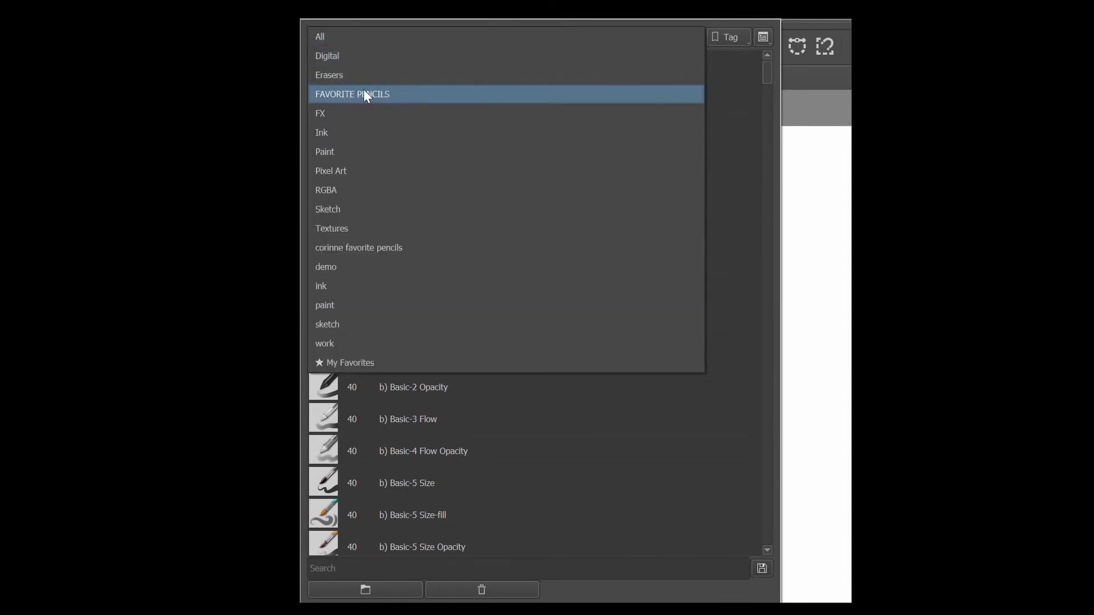
{"action": "left_click", "coordinate": [399, 94]}
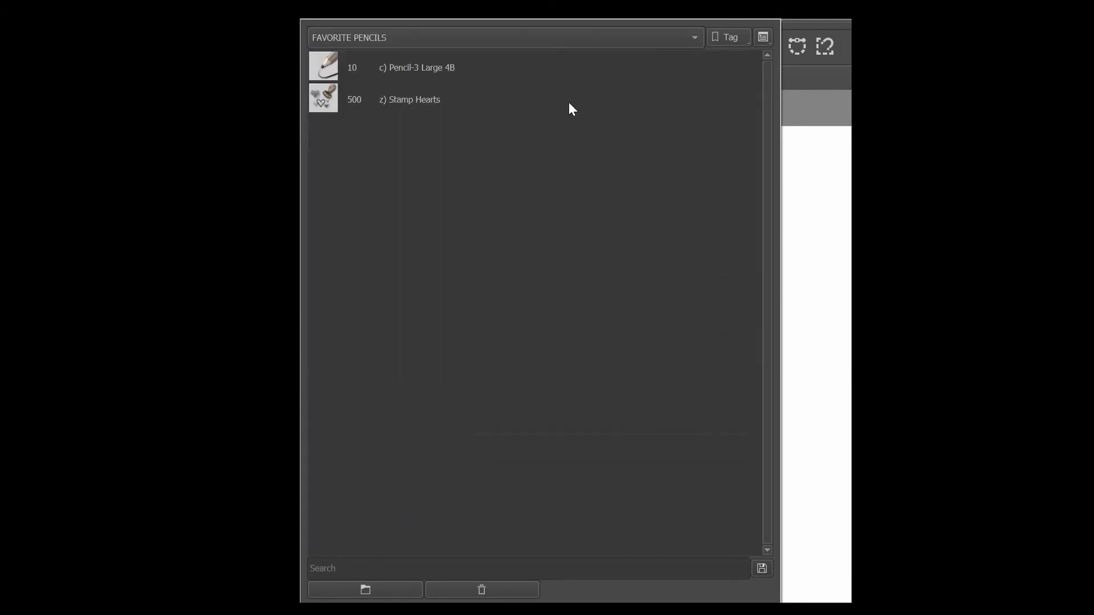
{"action": "left_click", "coordinate": [733, 37]}
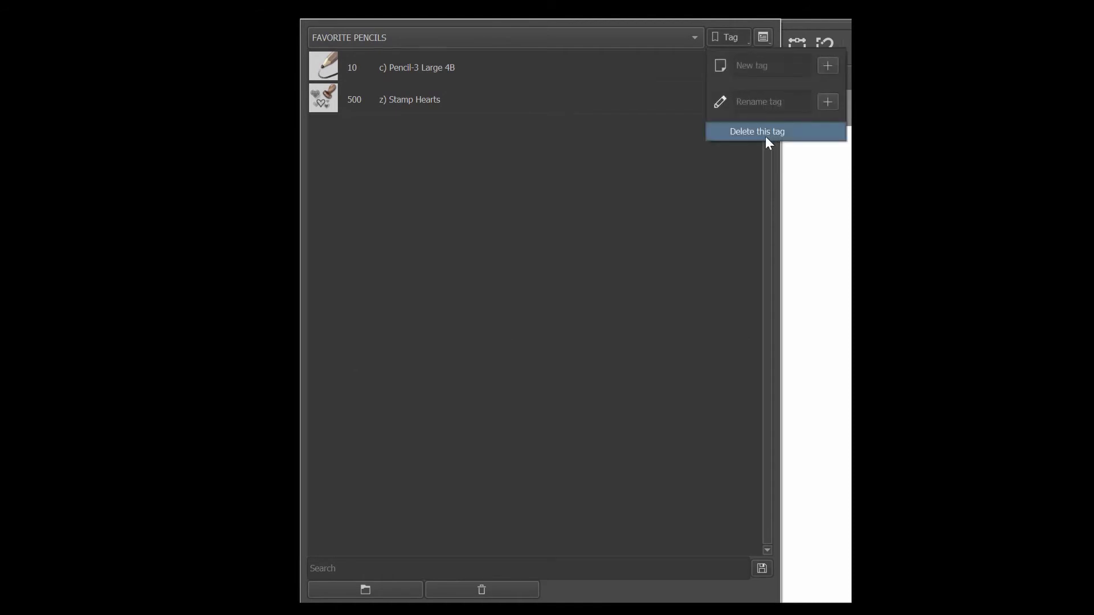
{"action": "left_click", "coordinate": [793, 132]}
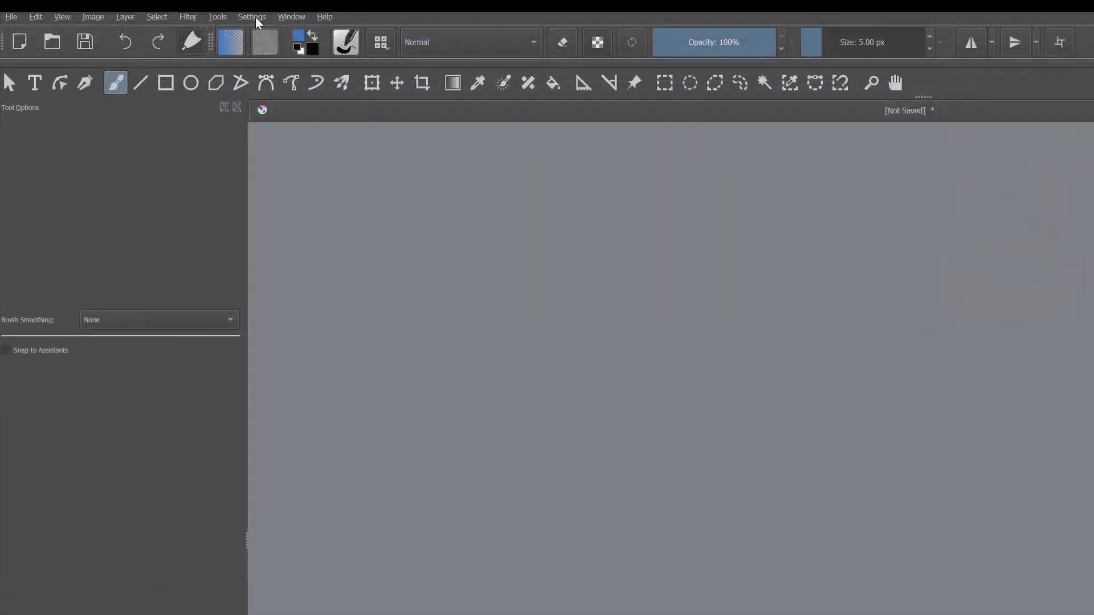
Step: Enable the Brush Preset History docker from Settings > Dockers
{"action": "left_click", "coordinate": [261, 16]}
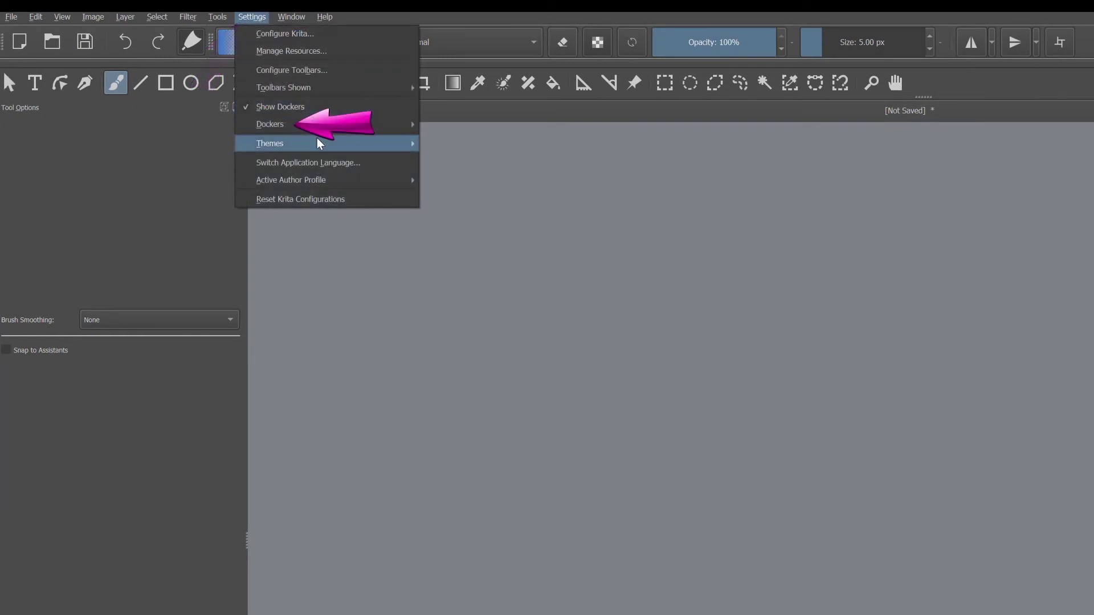
{"action": "mouse_move", "coordinate": [314, 124]}
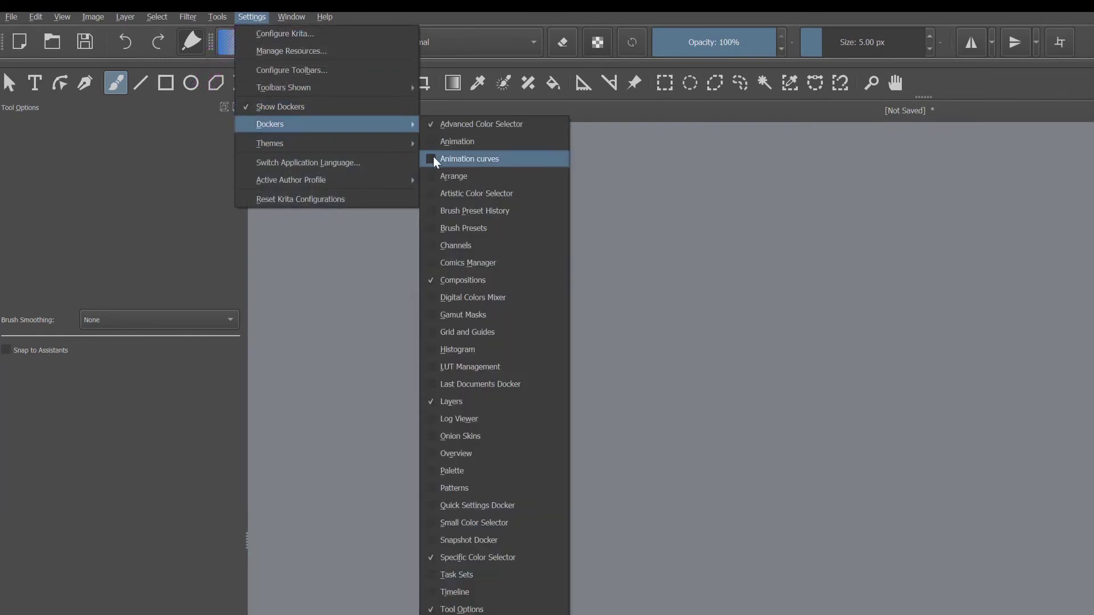
{"action": "left_click", "coordinate": [435, 210]}
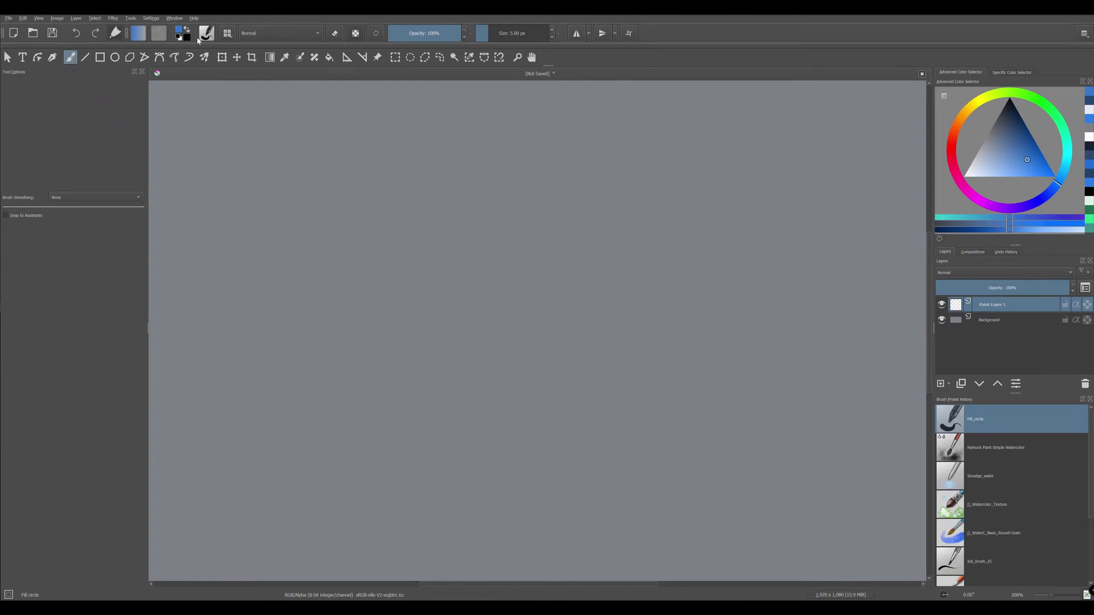
Step: In the brush preset chooser, show all tags and search presets for 'pencil'
{"action": "left_click", "coordinate": [228, 33]}
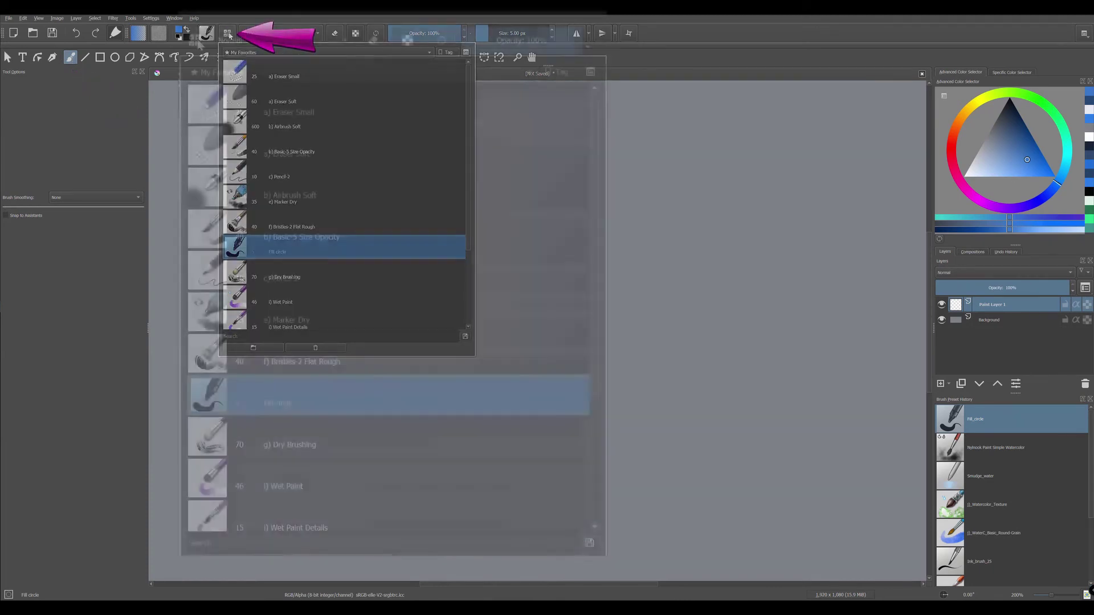
{"action": "left_click", "coordinate": [256, 52]}
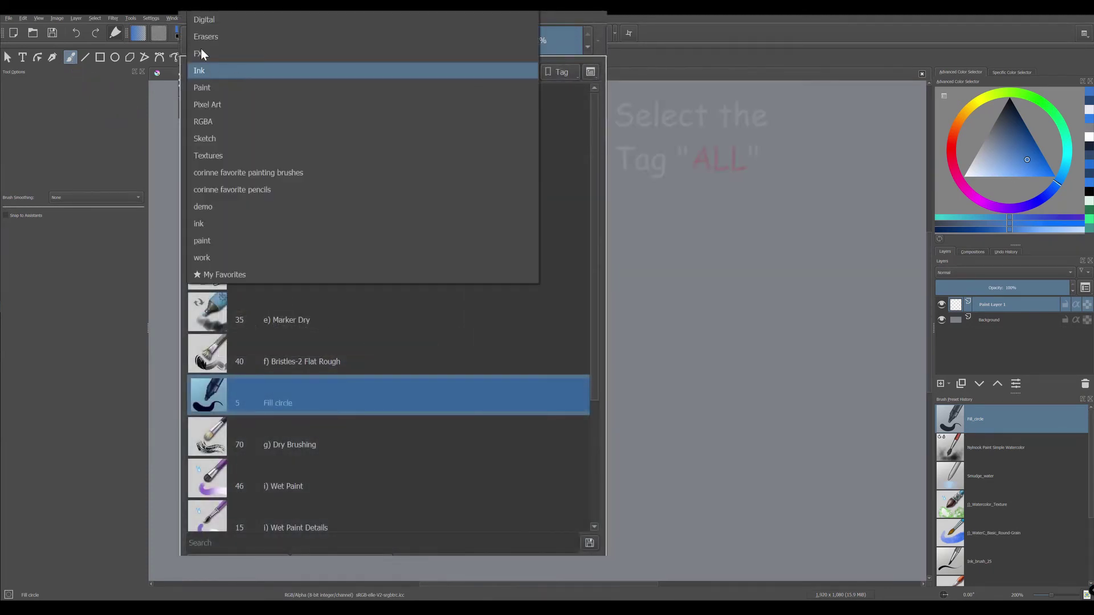
{"action": "left_click", "coordinate": [212, 17]}
{"action": "left_click", "coordinate": [215, 547]}
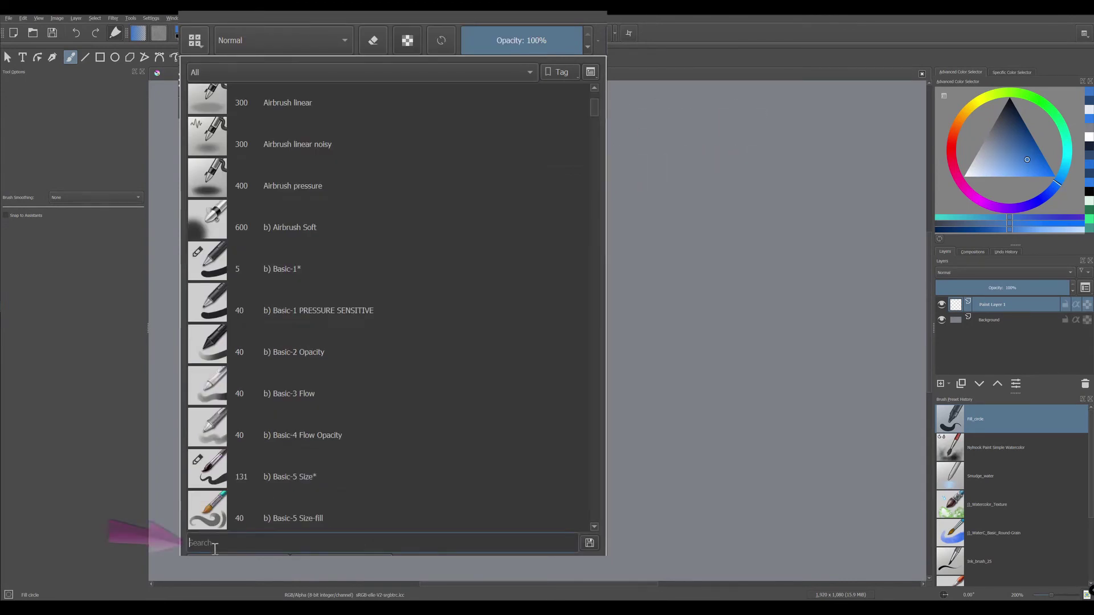
{"action": "type", "text": "pencil"}
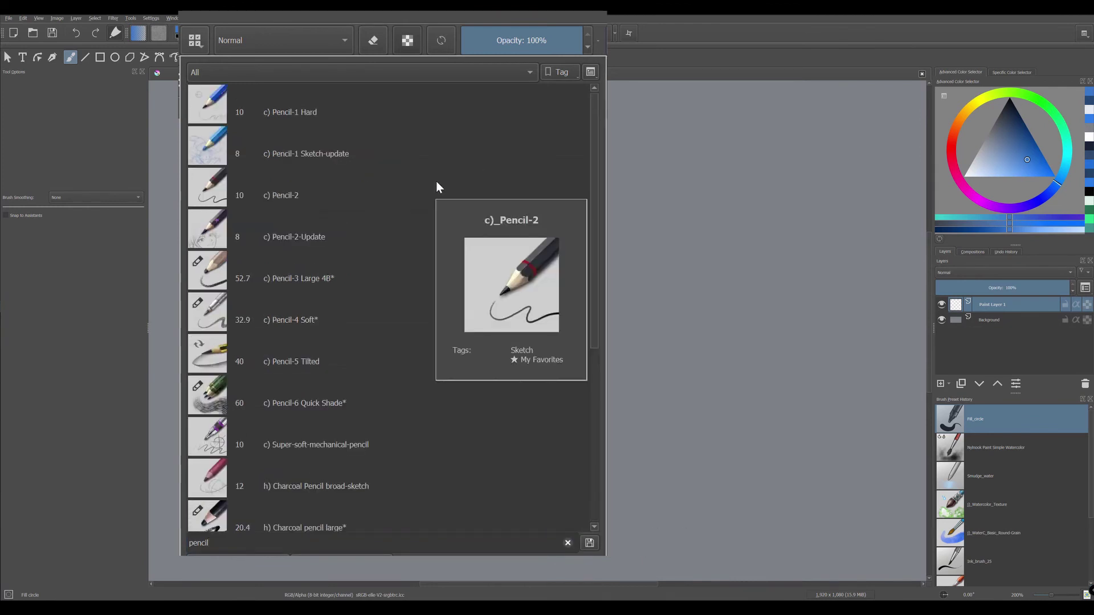
Step: Select Pencil-3 Large 4B, Pencil-5 Tilted and Pencil-6 Quick Shade in turn
{"action": "mouse_move", "coordinate": [224, 267]}
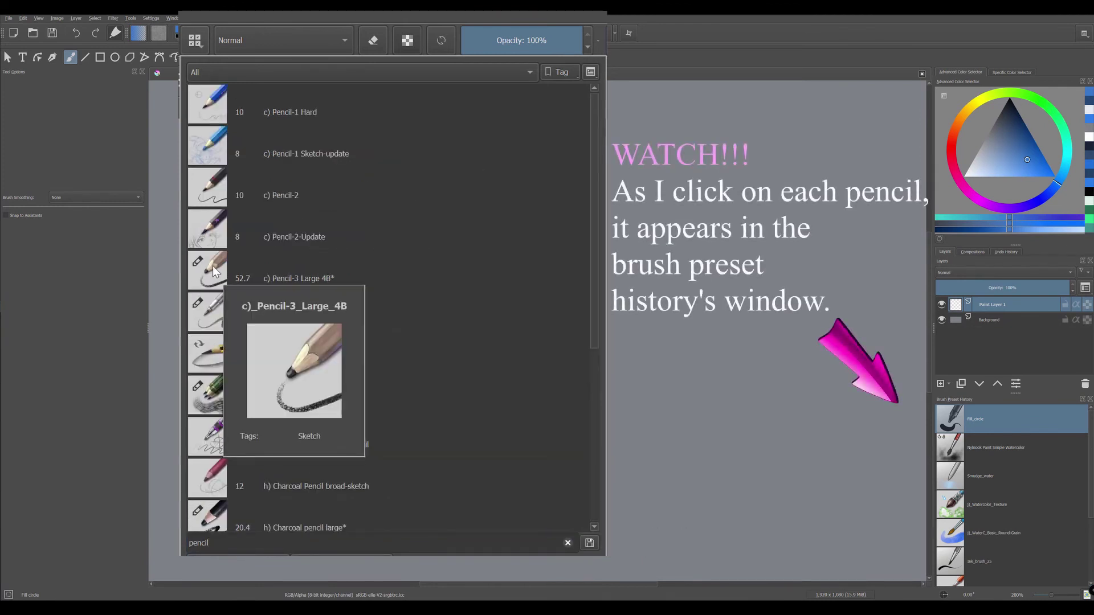
{"action": "left_click", "coordinate": [211, 265]}
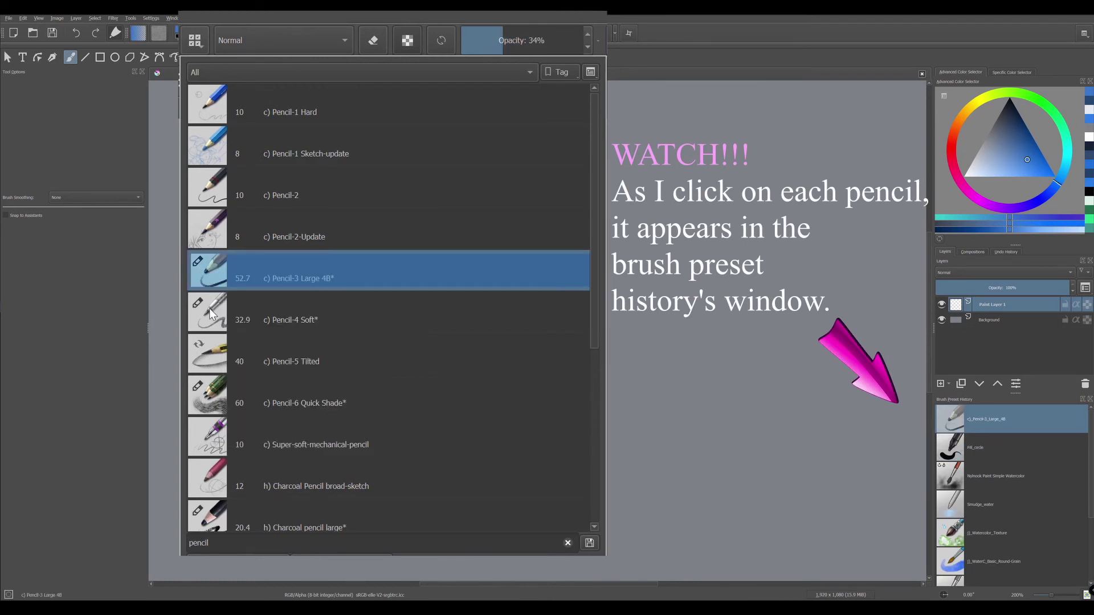
{"action": "left_click", "coordinate": [199, 340]}
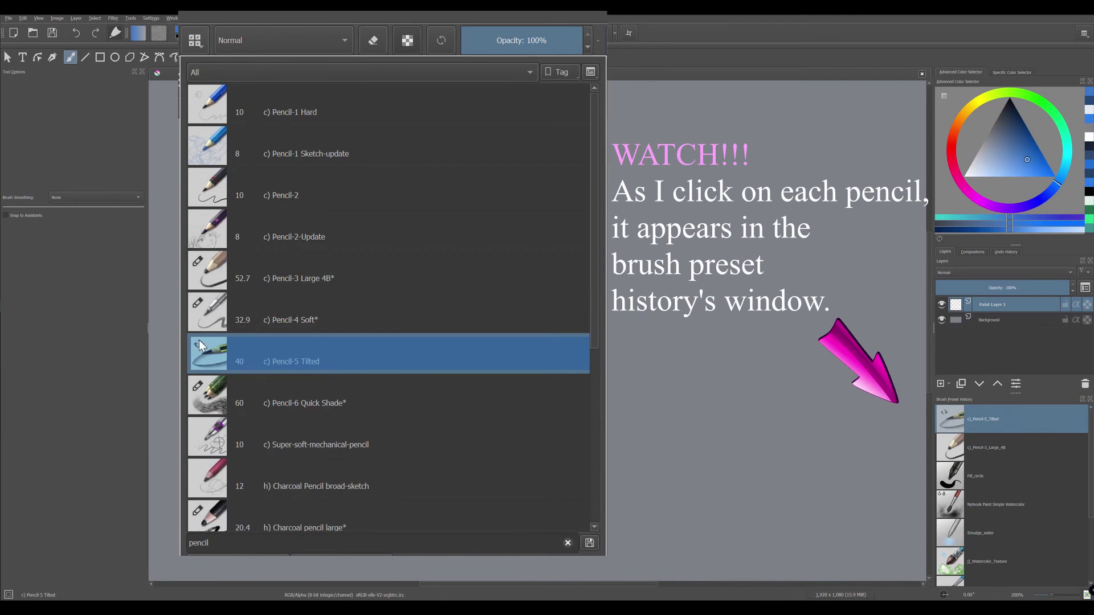
{"action": "left_click", "coordinate": [212, 403]}
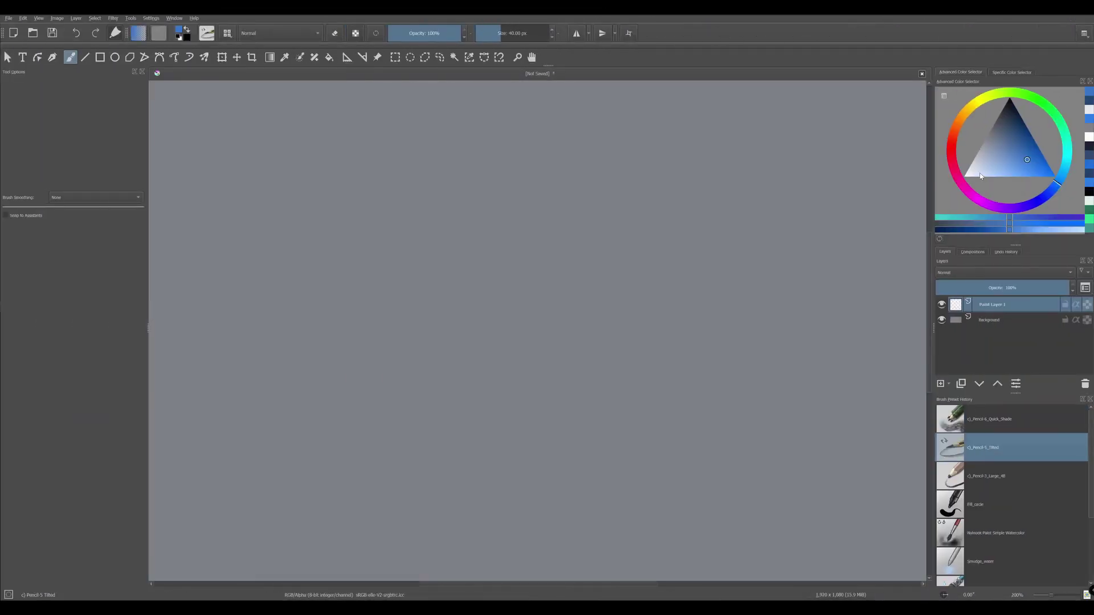
Step: Draw the outline of the peaks, right ridge and left foothills in light blue-white
{"action": "left_click", "coordinate": [980, 175]}
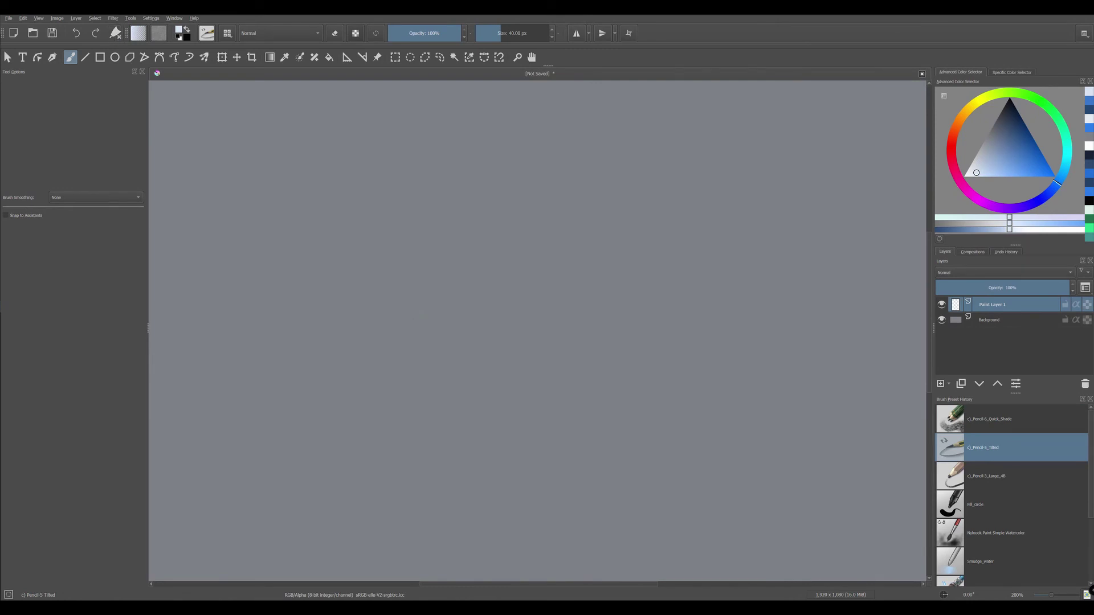
{"action": "mouse_move", "coordinate": [359, 371]}
{"action": "left_mouse_down"}
{"action": "mouse_move", "coordinate": [403, 293]}
{"action": "mouse_move", "coordinate": [501, 237]}
{"action": "mouse_move", "coordinate": [587, 372]}
{"action": "left_mouse_up"}
{"action": "left_click_drag", "start_coordinate": [536, 299], "coordinate": [600, 218]}
{"action": "left_click_drag", "start_coordinate": [606, 218], "coordinate": [723, 357]}
{"action": "left_click_drag", "start_coordinate": [681, 296], "coordinate": [851, 352]}
{"action": "left_click_drag", "start_coordinate": [384, 306], "coordinate": [232, 358]}
{"action": "mouse_move", "coordinate": [310, 313]}
{"action": "left_mouse_down"}
{"action": "mouse_move", "coordinate": [183, 290]}
{"action": "mouse_move", "coordinate": [159, 309]}
{"action": "left_mouse_up"}
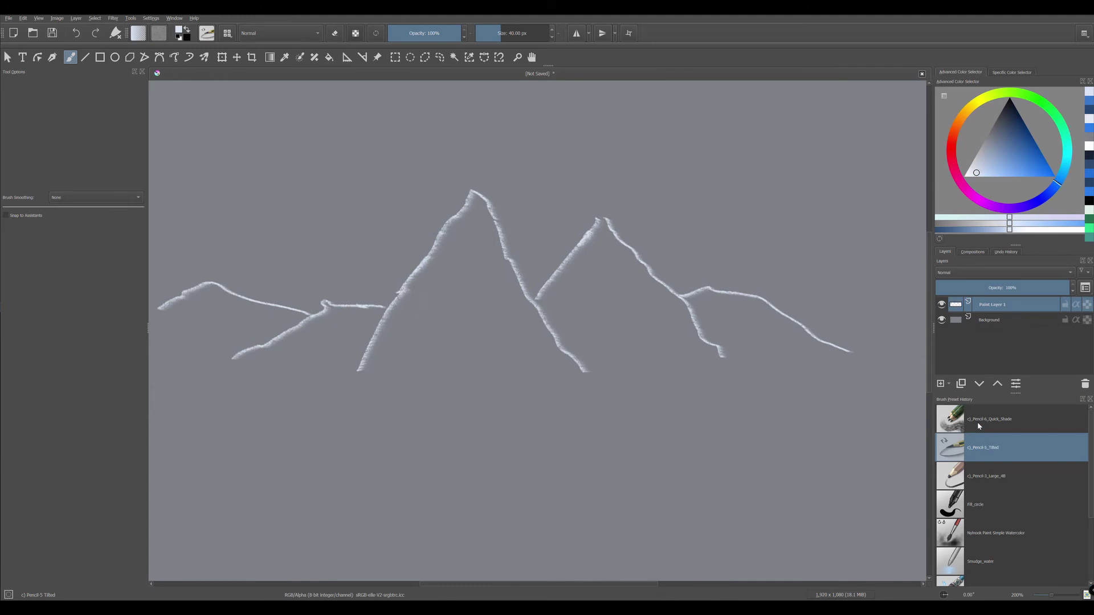
Step: Fill the peaks' faces with pale tone using Pencil-3 Large 4B at 17% opacity
{"action": "left_click", "coordinate": [979, 476]}
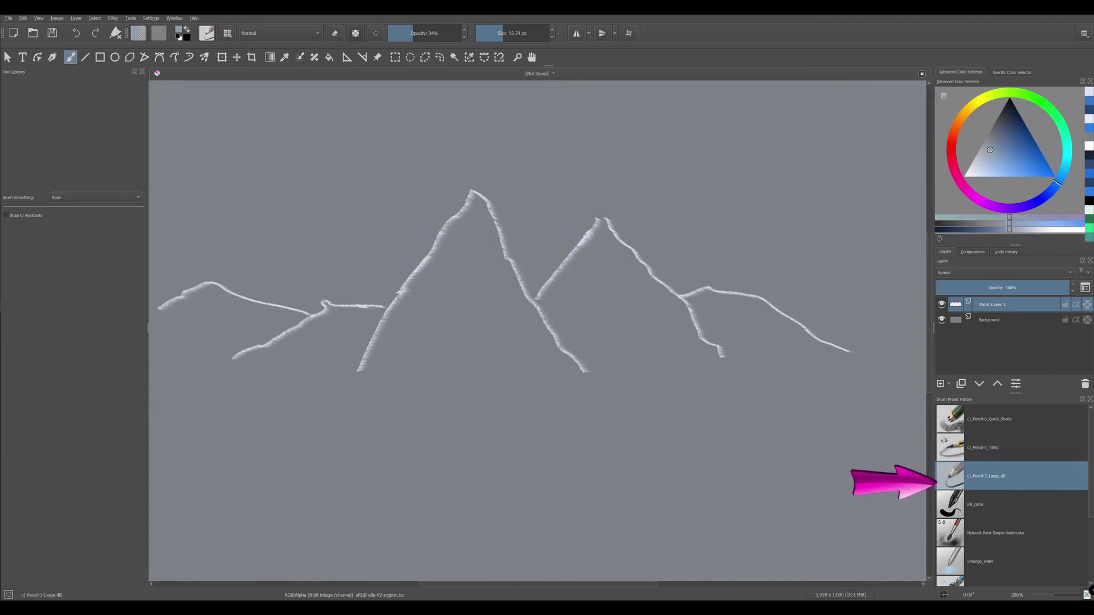
{"action": "key", "text": "i"}
{"action": "mouse_move", "coordinate": [546, 301]}
{"action": "left_mouse_down"}
{"action": "mouse_move", "coordinate": [594, 243]}
{"action": "mouse_move", "coordinate": [595, 352]}
{"action": "mouse_move", "coordinate": [622, 265]}
{"action": "mouse_move", "coordinate": [704, 359]}
{"action": "mouse_move", "coordinate": [714, 318]}
{"action": "mouse_move", "coordinate": [757, 320]}
{"action": "mouse_move", "coordinate": [745, 318]}
{"action": "mouse_move", "coordinate": [803, 346]}
{"action": "left_mouse_up"}
{"action": "mouse_move", "coordinate": [376, 354]}
{"action": "left_mouse_down"}
{"action": "mouse_move", "coordinate": [478, 217]}
{"action": "mouse_move", "coordinate": [564, 370]}
{"action": "mouse_move", "coordinate": [524, 325]}
{"action": "mouse_move", "coordinate": [256, 319]}
{"action": "mouse_move", "coordinate": [176, 337]}
{"action": "mouse_move", "coordinate": [228, 296]}
{"action": "left_mouse_up"}
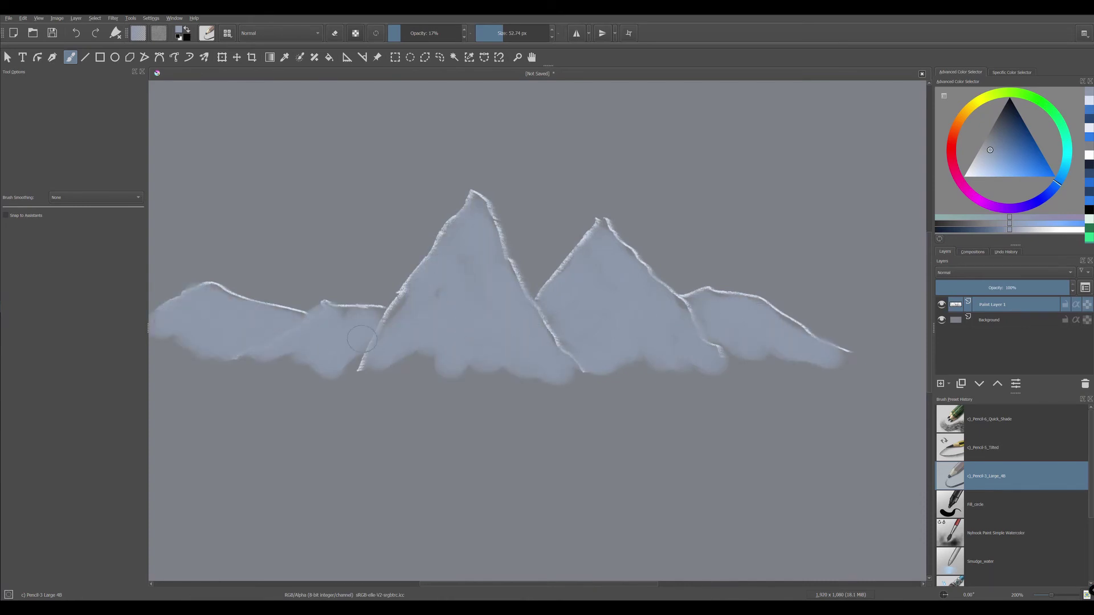
Step: Paint near-white edge highlights along the ridges and peaks with Pencil-5 Tilted
{"action": "key", "text": "slash"}
{"action": "left_click", "coordinate": [969, 174]}
{"action": "left_click_drag", "start_coordinate": [323, 302], "coordinate": [240, 359]}
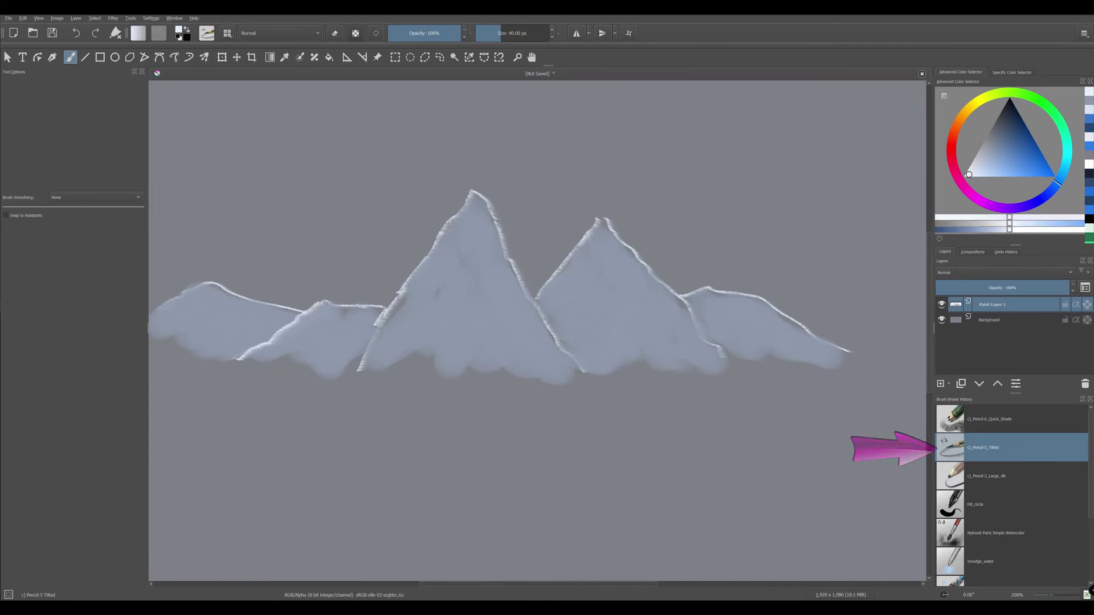
{"action": "left_click_drag", "start_coordinate": [367, 328], "coordinate": [358, 376]}
{"action": "left_click_drag", "start_coordinate": [209, 284], "coordinate": [149, 316]}
{"action": "left_click_drag", "start_coordinate": [680, 297], "coordinate": [738, 362]}
{"action": "left_click_drag", "start_coordinate": [532, 301], "coordinate": [589, 374]}
{"action": "left_click_drag", "start_coordinate": [477, 194], "coordinate": [536, 305]}
{"action": "left_click_drag", "start_coordinate": [595, 302], "coordinate": [626, 282]}
{"action": "left_click_drag", "start_coordinate": [434, 310], "coordinate": [473, 250]}
{"action": "left_click_drag", "start_coordinate": [363, 342], "coordinate": [295, 362]}
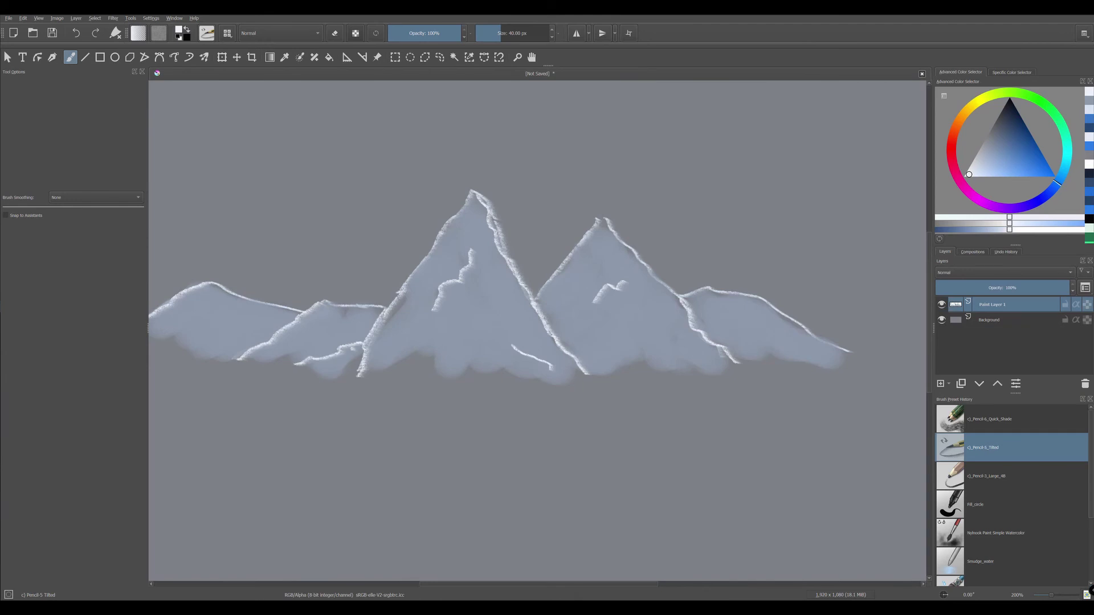
{"action": "left_click_drag", "start_coordinate": [232, 293], "coordinate": [251, 318]}
{"action": "left_click_drag", "start_coordinate": [693, 304], "coordinate": [731, 313]}
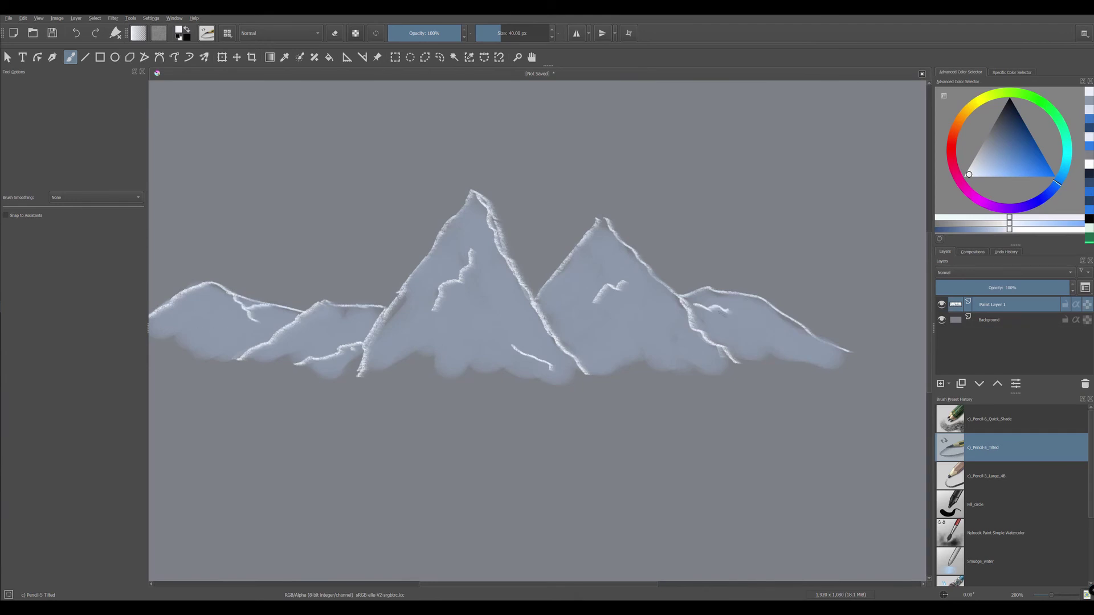
Step: Switch to Pencil-6 Quick Shade with a darker colour at 26% opacity
{"action": "left_click", "coordinate": [976, 429]}
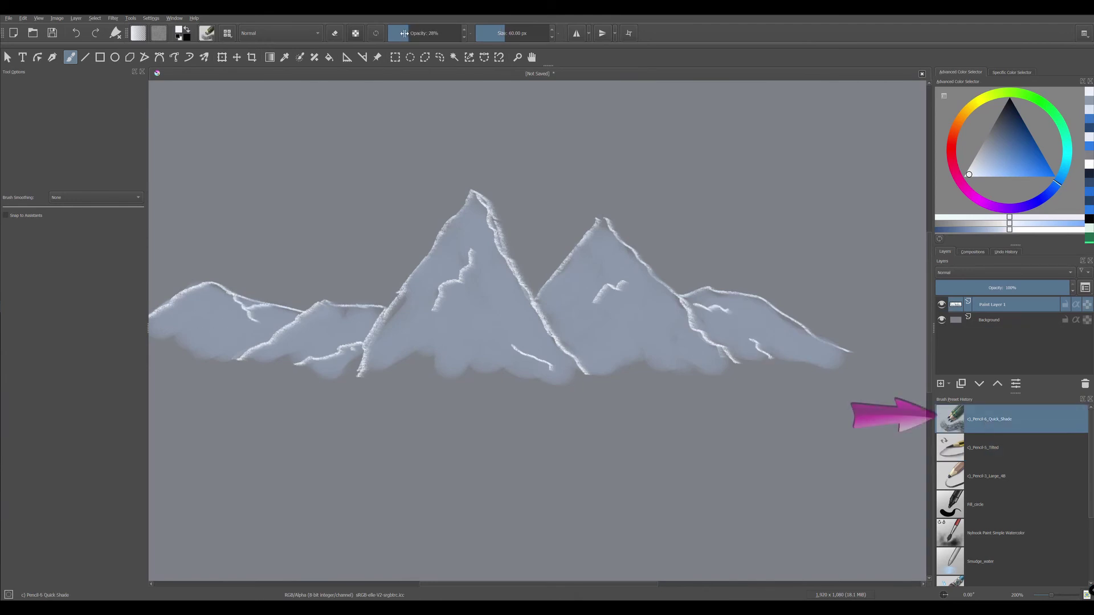
{"action": "left_click", "coordinate": [991, 137]}
{"action": "key", "text": "o"}
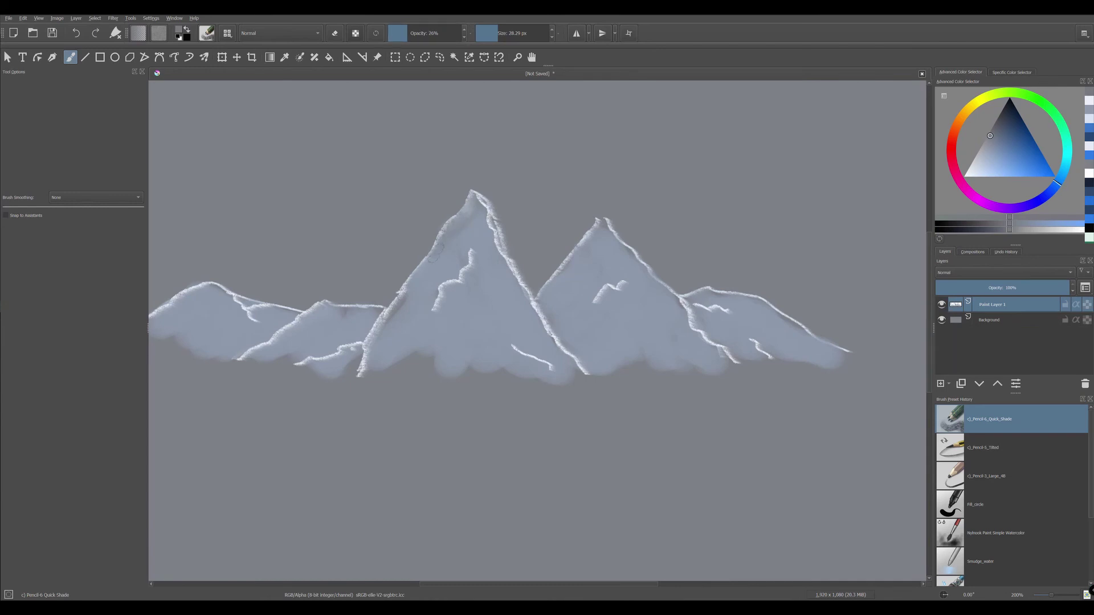
Step: Darken the colour and shade along the ridges and faces of the left, central and right mountains
{"action": "key", "text": "k"}
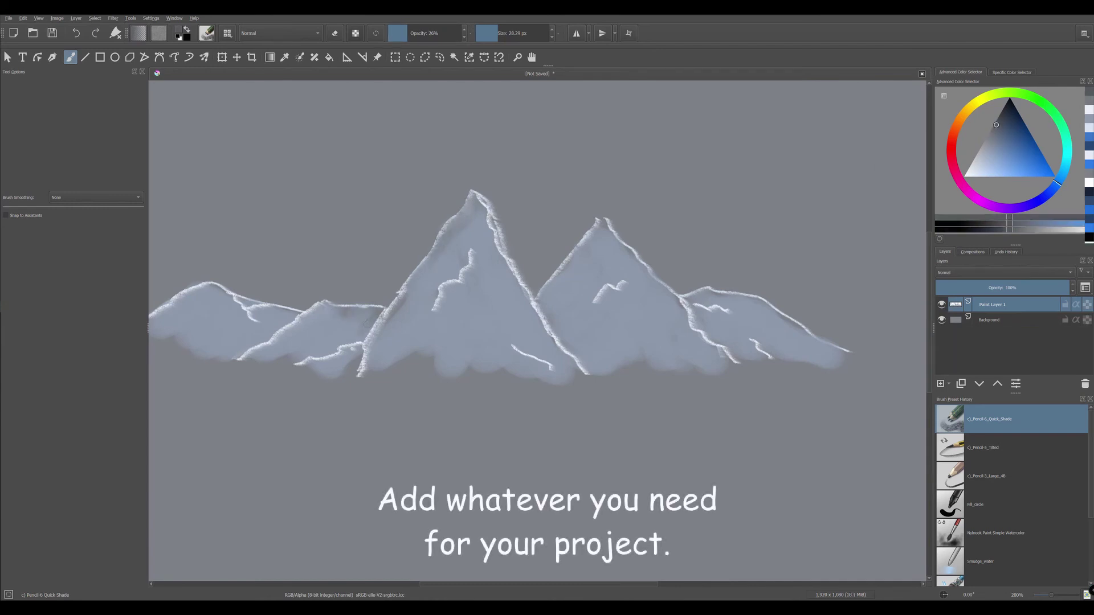
{"action": "mouse_move", "coordinate": [234, 296]}
{"action": "left_mouse_down"}
{"action": "mouse_move", "coordinate": [248, 325]}
{"action": "mouse_move", "coordinate": [273, 328]}
{"action": "left_mouse_up"}
{"action": "mouse_move", "coordinate": [705, 312]}
{"action": "left_mouse_down"}
{"action": "mouse_move", "coordinate": [694, 328]}
{"action": "mouse_move", "coordinate": [744, 362]}
{"action": "left_mouse_up"}
{"action": "mouse_move", "coordinate": [536, 294]}
{"action": "left_mouse_down"}
{"action": "mouse_move", "coordinate": [590, 370]}
{"action": "mouse_move", "coordinate": [616, 282]}
{"action": "mouse_move", "coordinate": [573, 314]}
{"action": "left_mouse_up"}
{"action": "left_click_drag", "start_coordinate": [470, 259], "coordinate": [424, 310]}
{"action": "left_click_drag", "start_coordinate": [337, 345], "coordinate": [291, 365]}
{"action": "left_click_drag", "start_coordinate": [715, 299], "coordinate": [700, 310]}
{"action": "left_click_drag", "start_coordinate": [750, 350], "coordinate": [726, 332]}
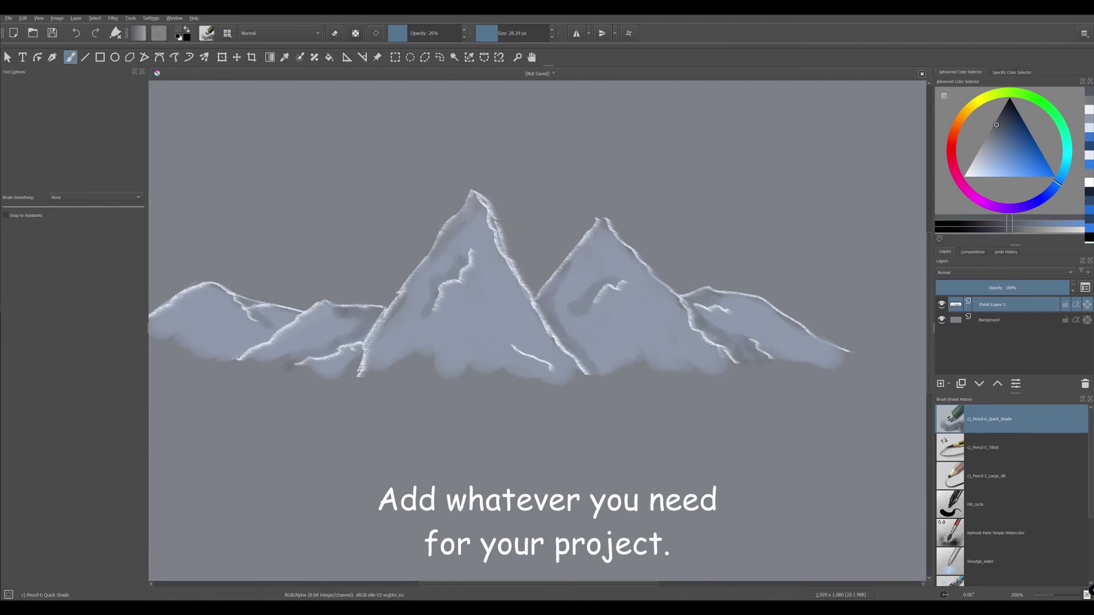
Step: Pick a darker blue-grey and add a small detail stroke with Pencil-5 Tilted at about 10 px
{"action": "left_click", "coordinate": [986, 476]}
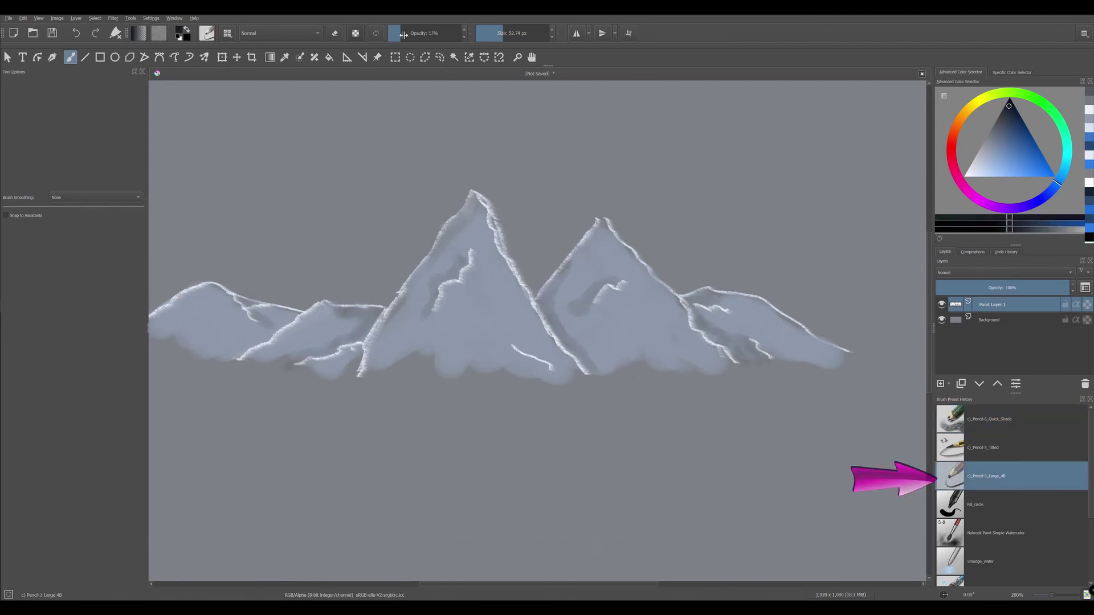
{"action": "left_click", "coordinate": [437, 289], "text": "ctrl"}
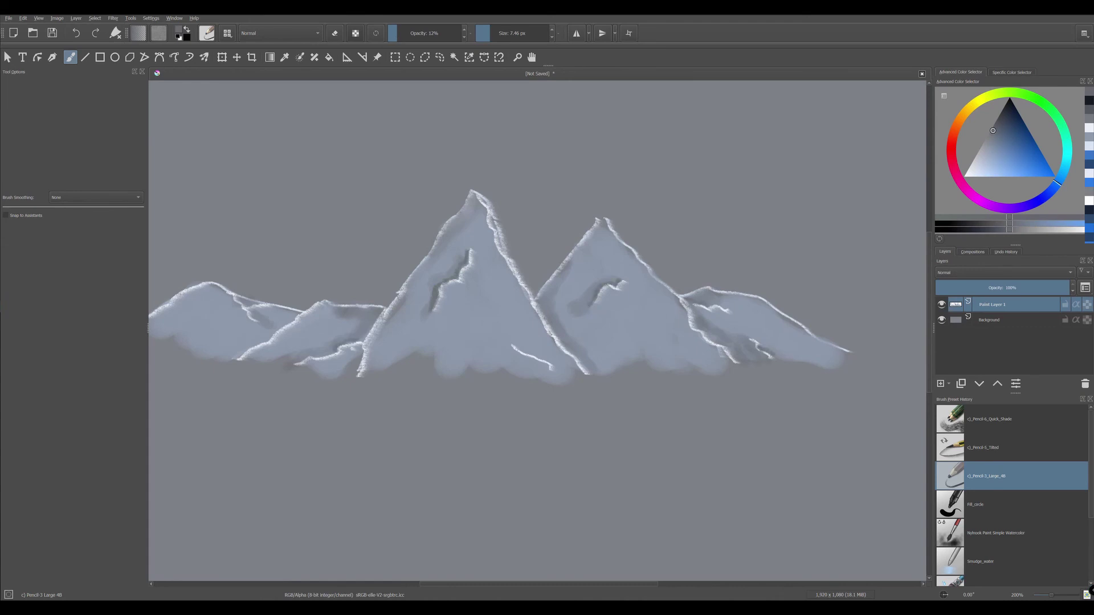
{"action": "left_click", "coordinate": [986, 447]}
{"action": "left_click", "coordinate": [491, 33]}
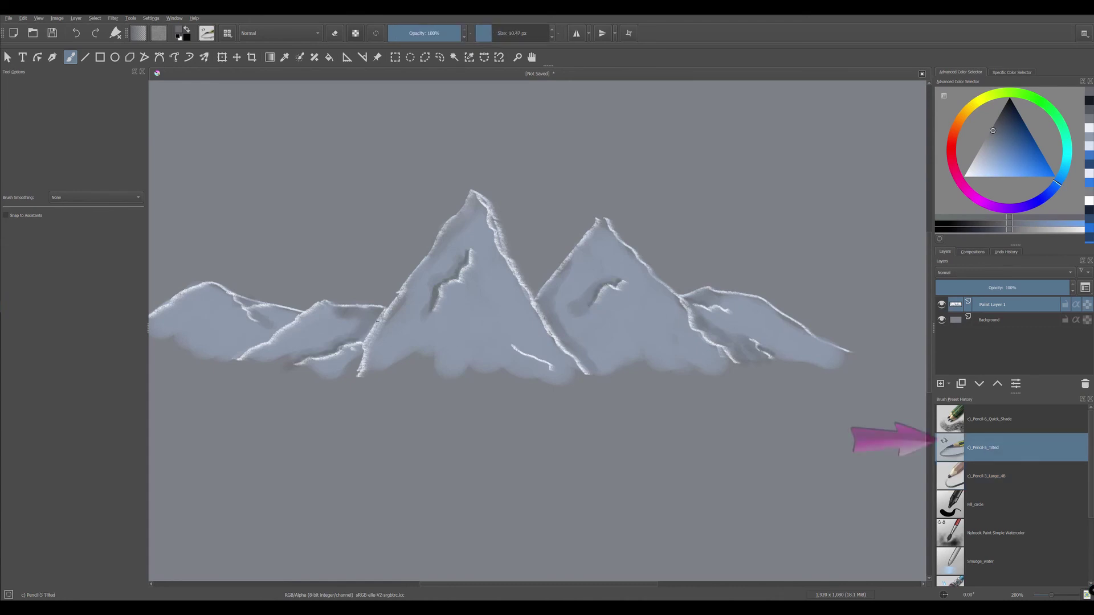
{"action": "left_click", "coordinate": [485, 300], "text": "ctrl"}
{"action": "left_click_drag", "start_coordinate": [354, 363], "coordinate": [347, 374]}
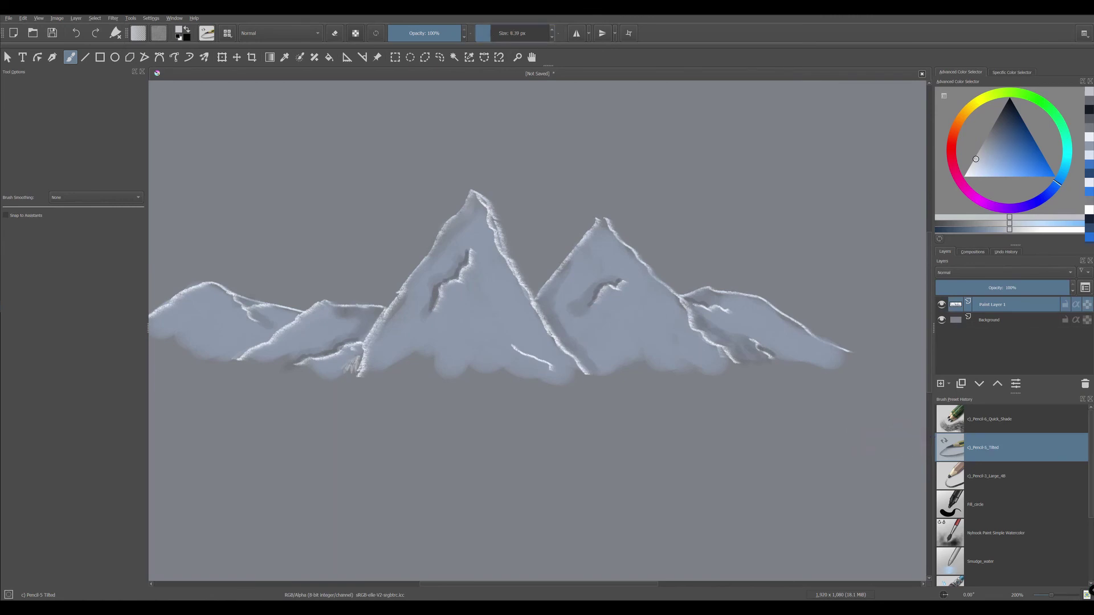
{"action": "key", "text": "bracketleft"}
{"action": "left_click_drag", "start_coordinate": [490, 33], "coordinate": [496, 33]}
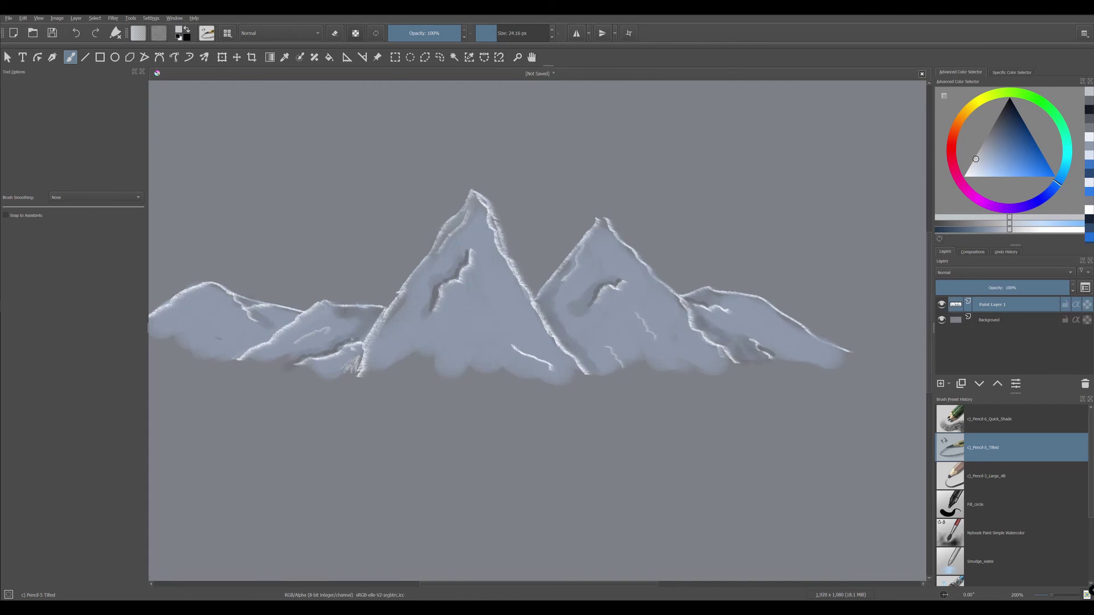
Step: Soften the mountain base with blue-grey using Pencil-3 Large 4B
{"action": "left_click", "coordinate": [985, 478]}
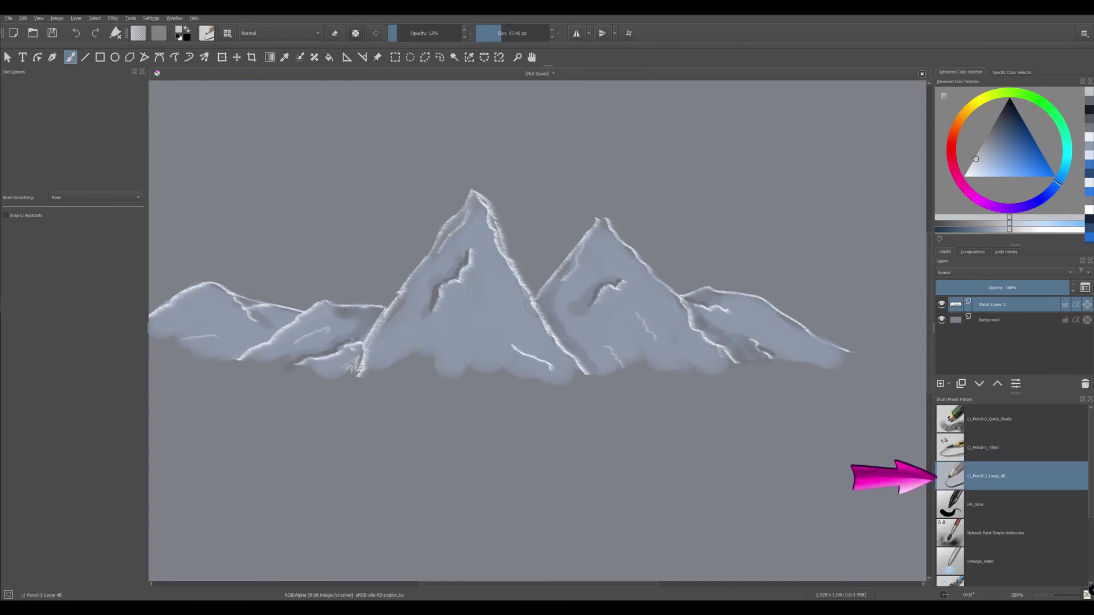
{"action": "left_click", "coordinate": [402, 364], "text": "ctrl"}
{"action": "mouse_move", "coordinate": [410, 365]}
{"action": "left_mouse_down"}
{"action": "mouse_move", "coordinate": [749, 375]}
{"action": "mouse_move", "coordinate": [268, 360]}
{"action": "mouse_move", "coordinate": [159, 342]}
{"action": "left_mouse_up"}
Step: Paint soft strokes along the base, then add near-white highlights on the lower slopes with Pencil-5 Tilted
{"action": "left_click_drag", "start_coordinate": [348, 371], "coordinate": [439, 379]}
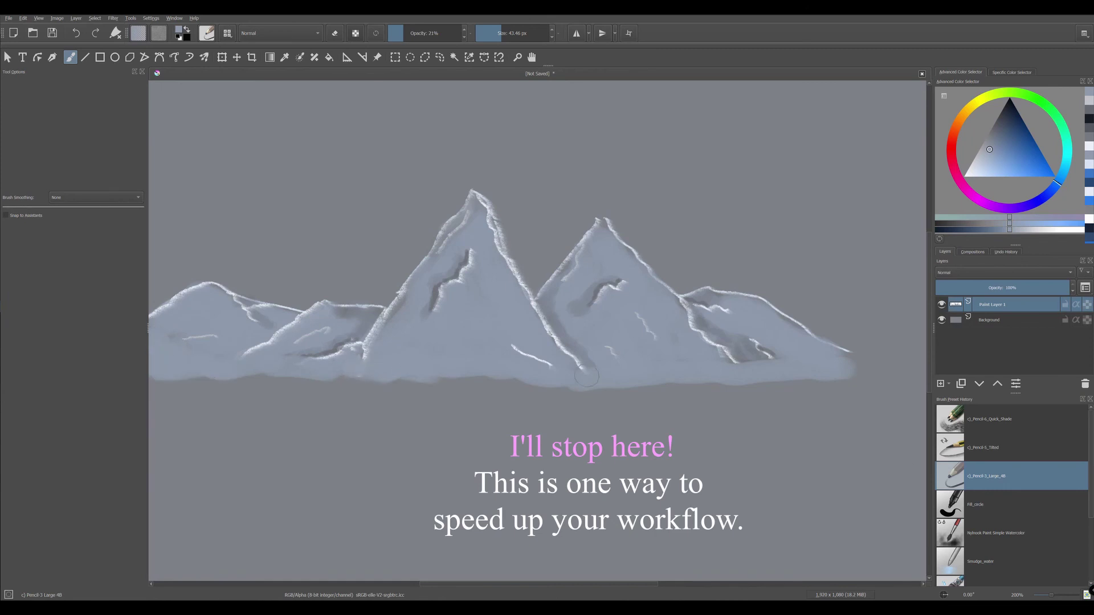
{"action": "left_click_drag", "start_coordinate": [633, 384], "coordinate": [855, 379]}
{"action": "left_click", "coordinate": [997, 460]}
{"action": "left_click", "coordinate": [576, 364], "text": "ctrl"}
{"action": "left_click_drag", "start_coordinate": [576, 365], "coordinate": [601, 386]}
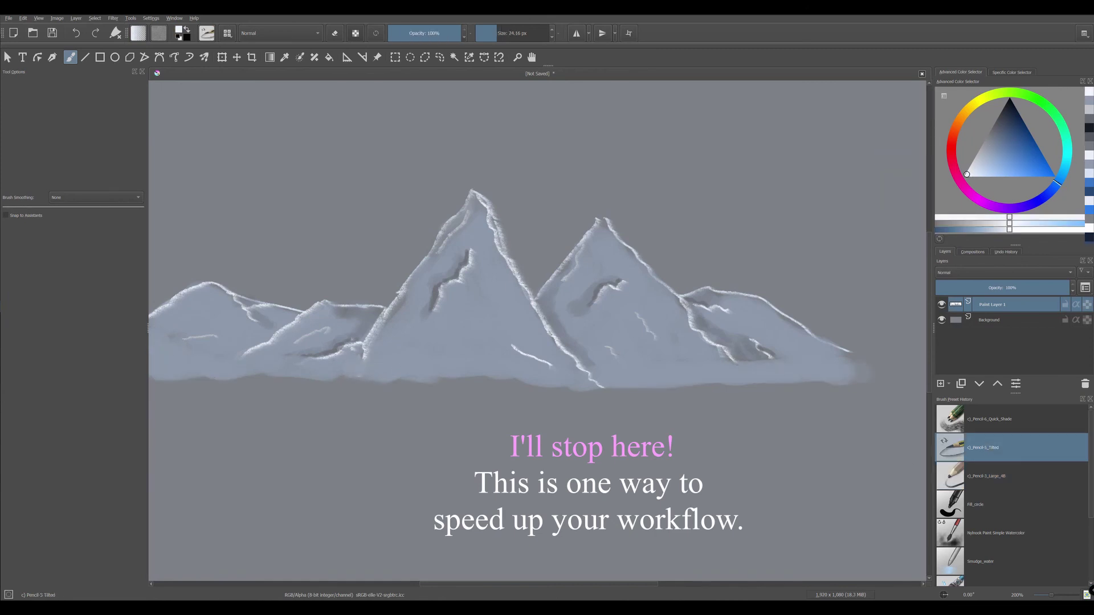
{"action": "left_click_drag", "start_coordinate": [810, 331], "coordinate": [890, 384]}
{"action": "mouse_move", "coordinate": [367, 350]}
{"action": "left_mouse_down"}
{"action": "mouse_move", "coordinate": [354, 379]}
{"action": "mouse_move", "coordinate": [274, 376]}
{"action": "left_mouse_up"}
{"action": "left_click_drag", "start_coordinate": [244, 353], "coordinate": [207, 381]}
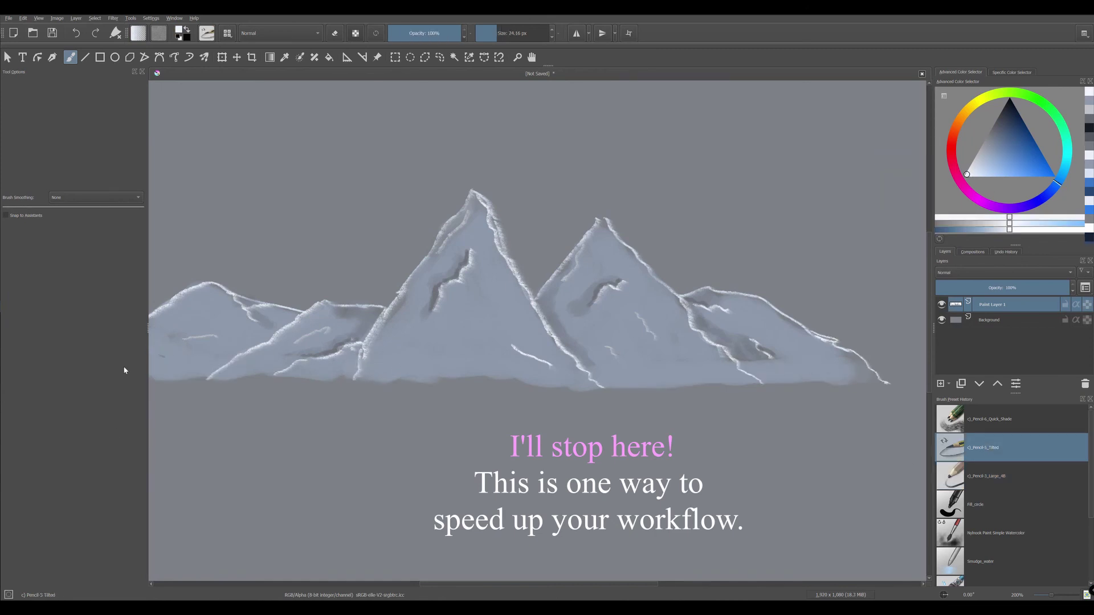